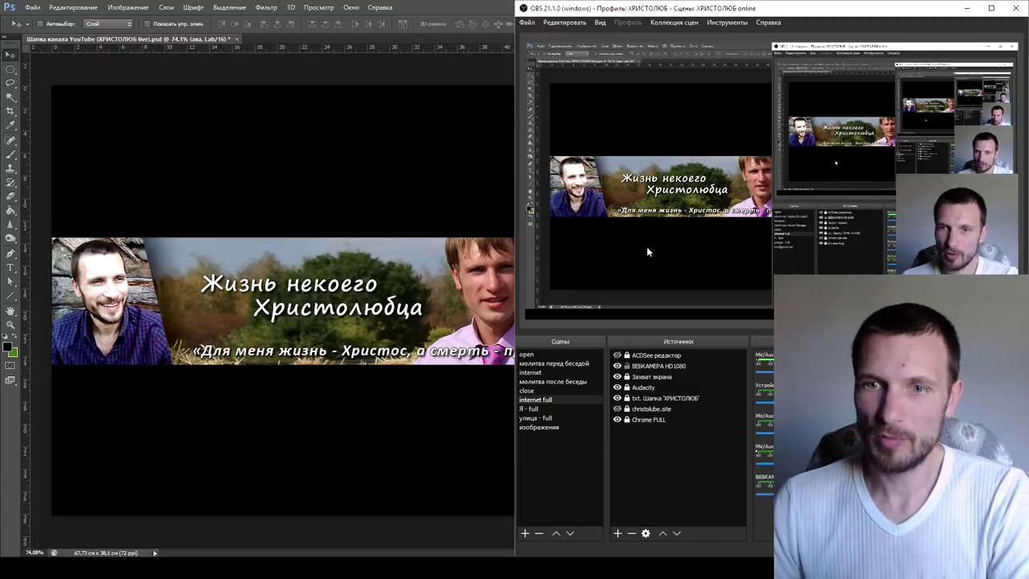
- Minimise the OBS window so the channel banner document in Photoshop is fully in front
key(alt+Tab)
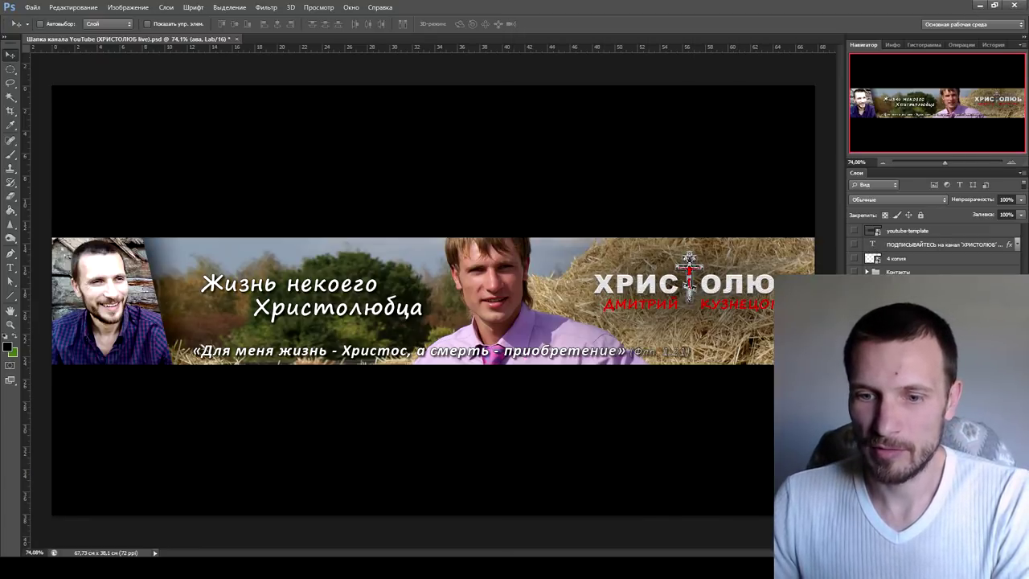
key(alt+Tab)
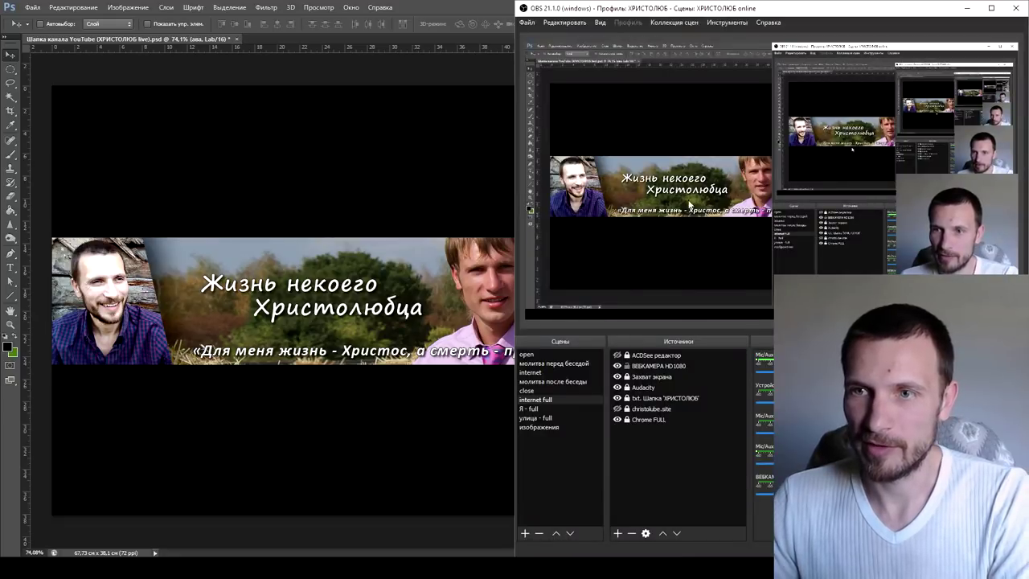
click(967, 9)
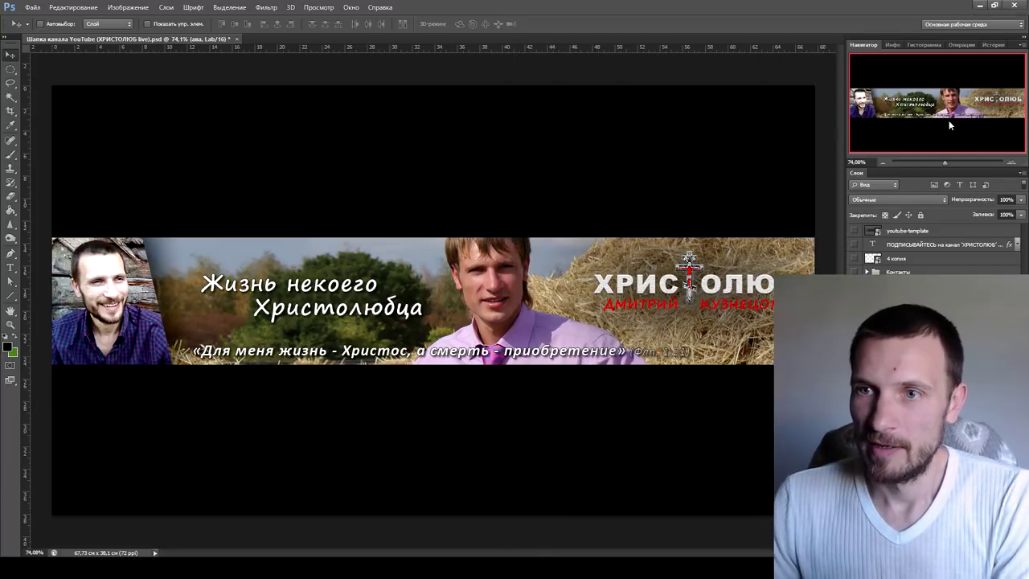
- Show the youtube-template layer and raise its opacity to 100% to view the banner's device areas
click(855, 231)
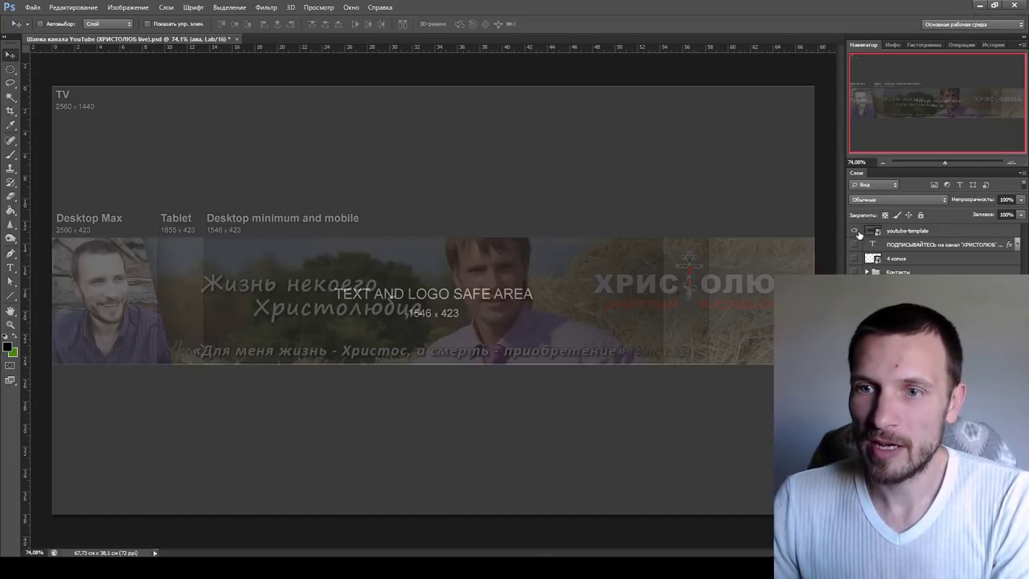
click(945, 232)
click(1021, 199)
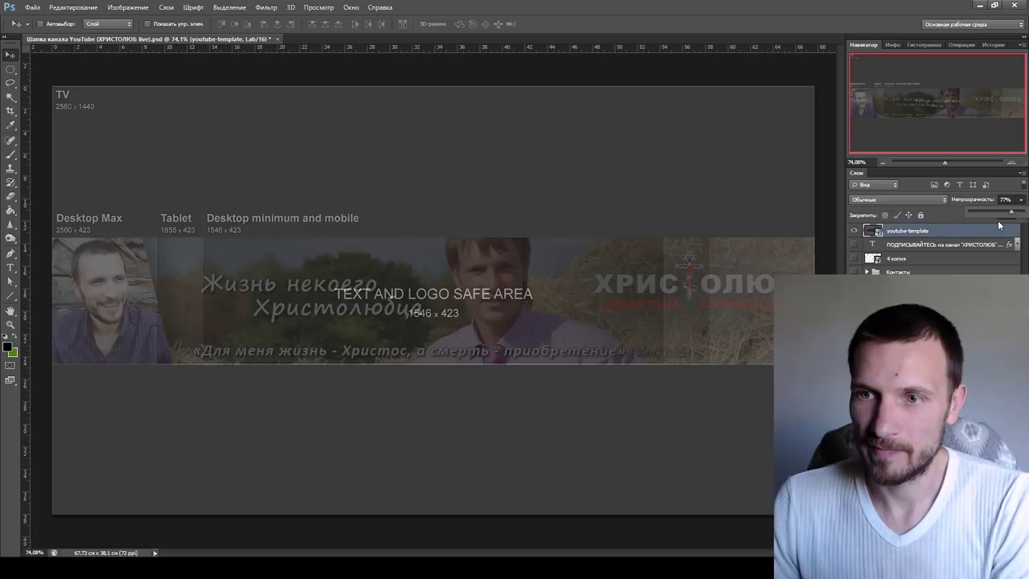
drag(1009, 212, 1025, 212)
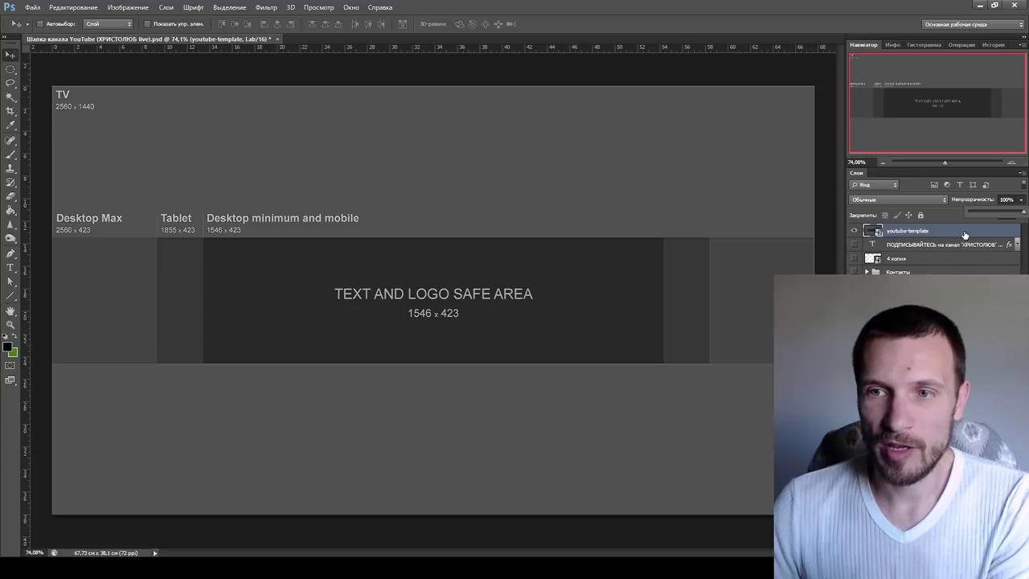
- Compare the template with the banner by lowering the overlay's opacity to 53%, restoring 100%, and toggling its visibility
drag(1020, 211, 996, 214)
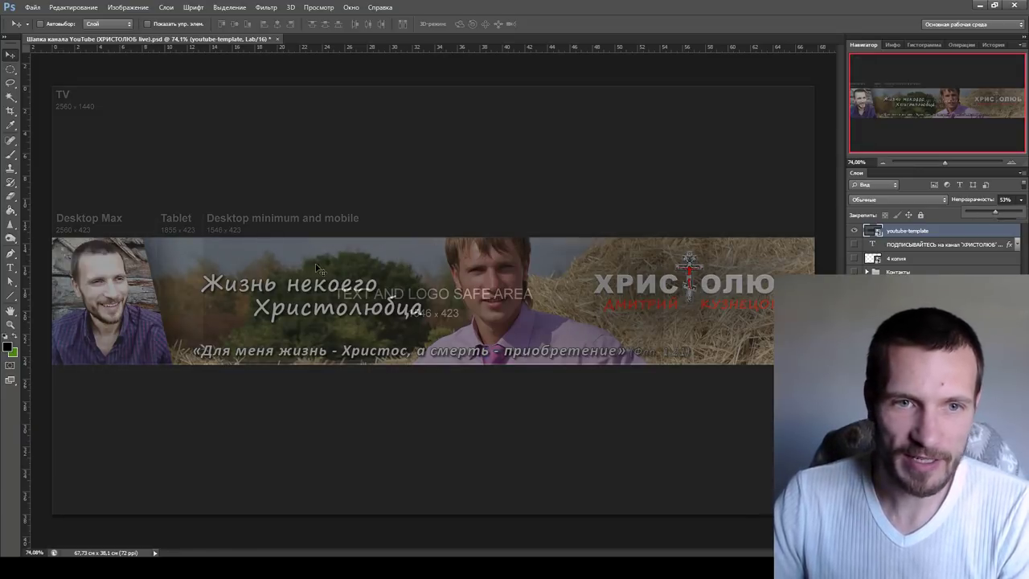
drag(996, 215, 1022, 214)
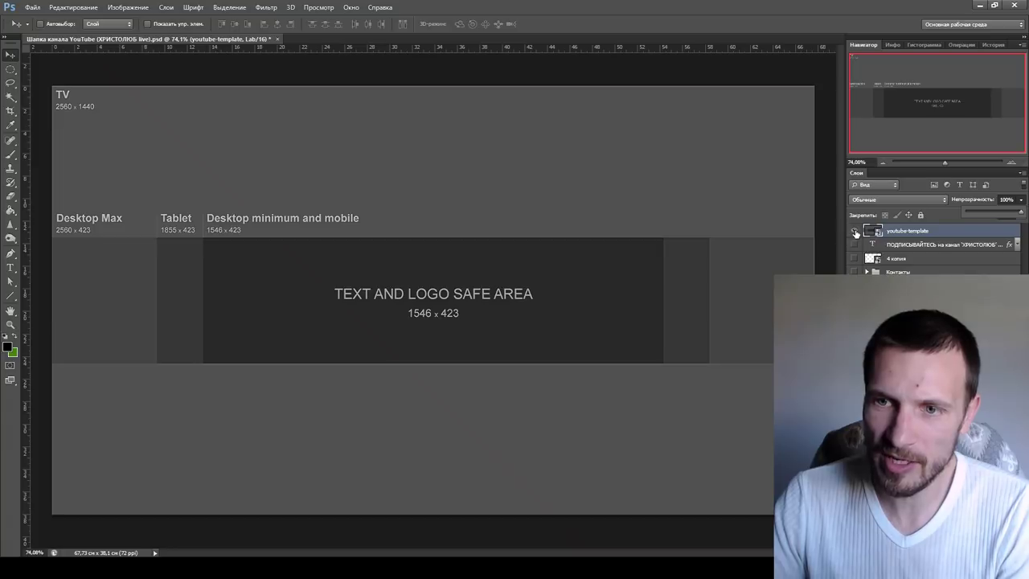
click(853, 231)
click(854, 231)
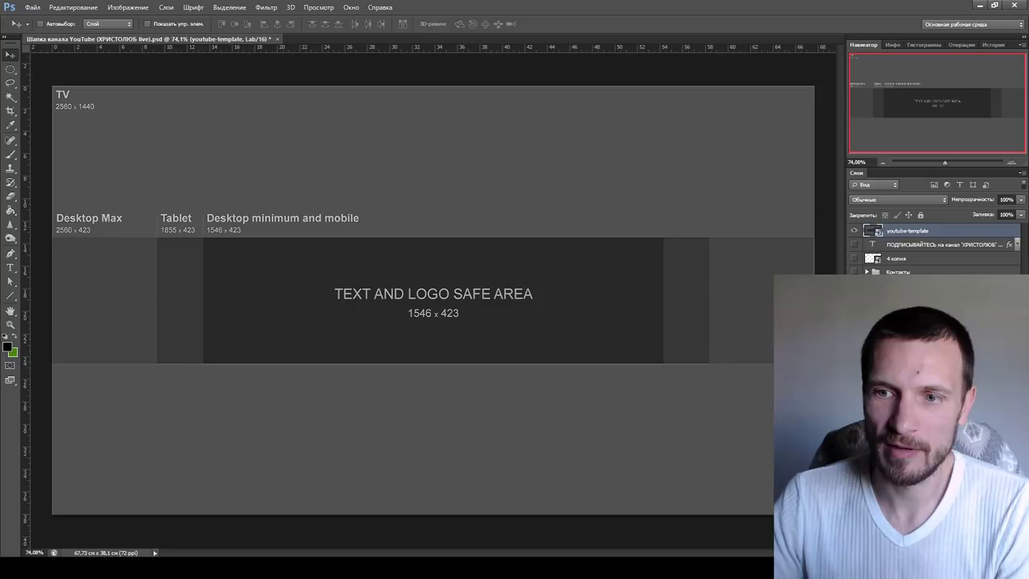
- Hide the youtube-template layer to view the full background photo and the masked banner, and show the layer again
click(854, 230)
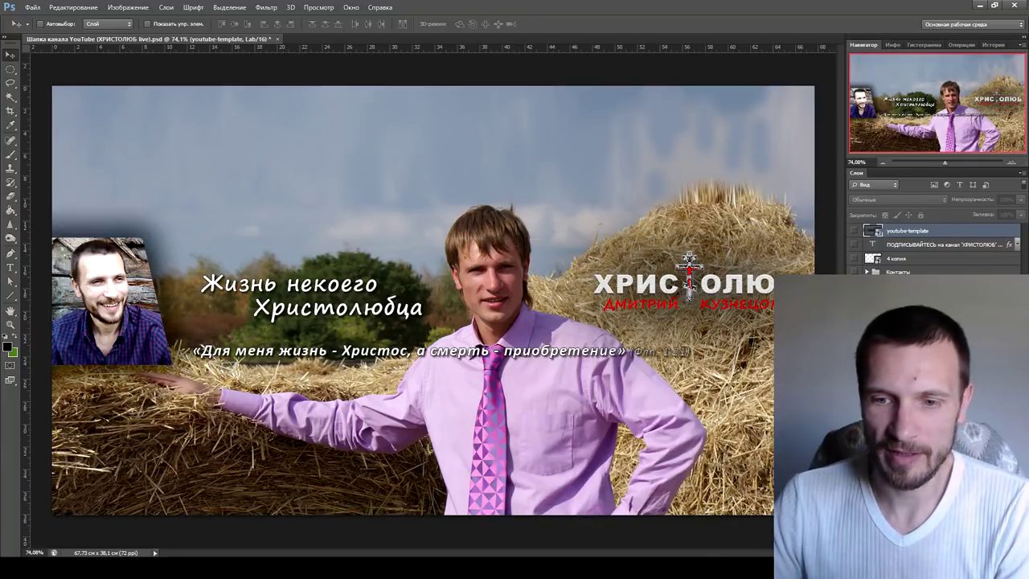
click(855, 230)
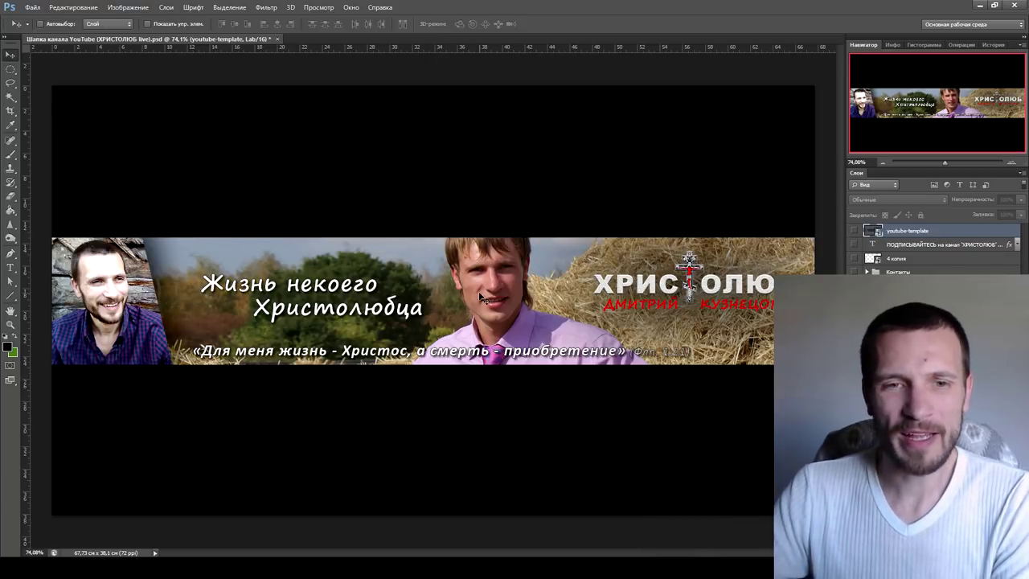
click(855, 231)
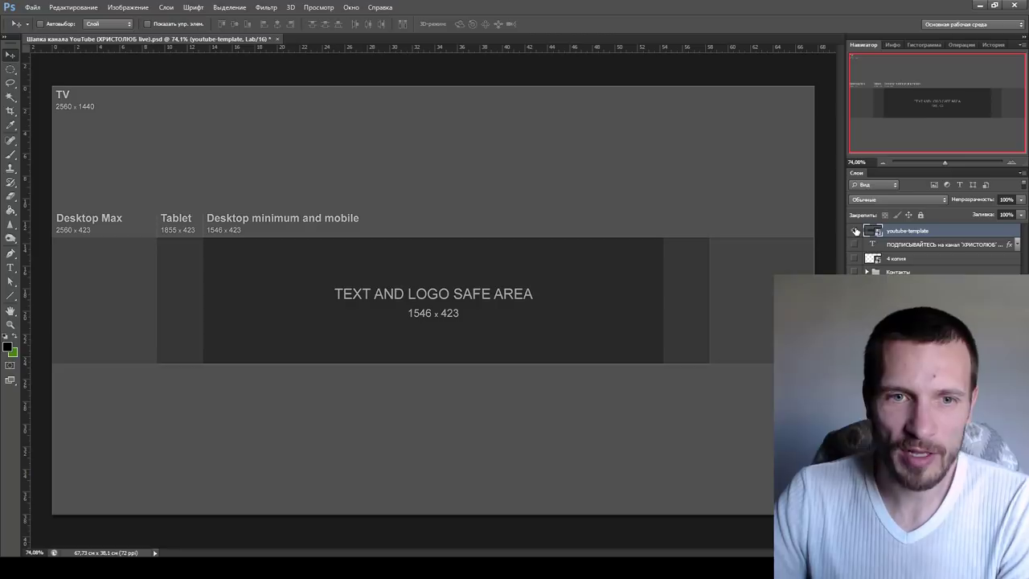
- Set the youtube-template layer's opacity to 68%, hide the layer, and restore the black areas around the banner strip
click(1021, 199)
drag(1018, 211, 1004, 214)
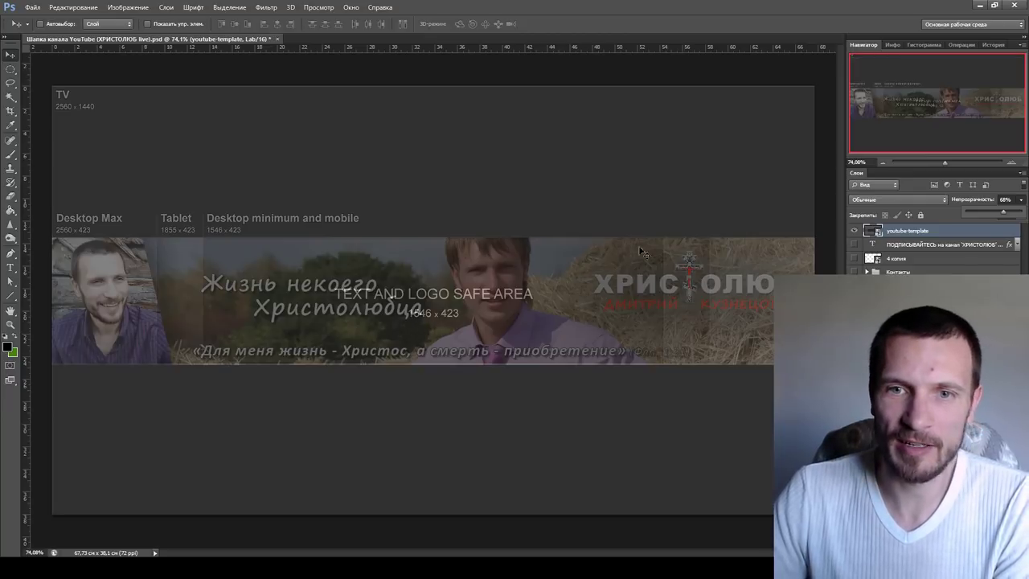
click(855, 232)
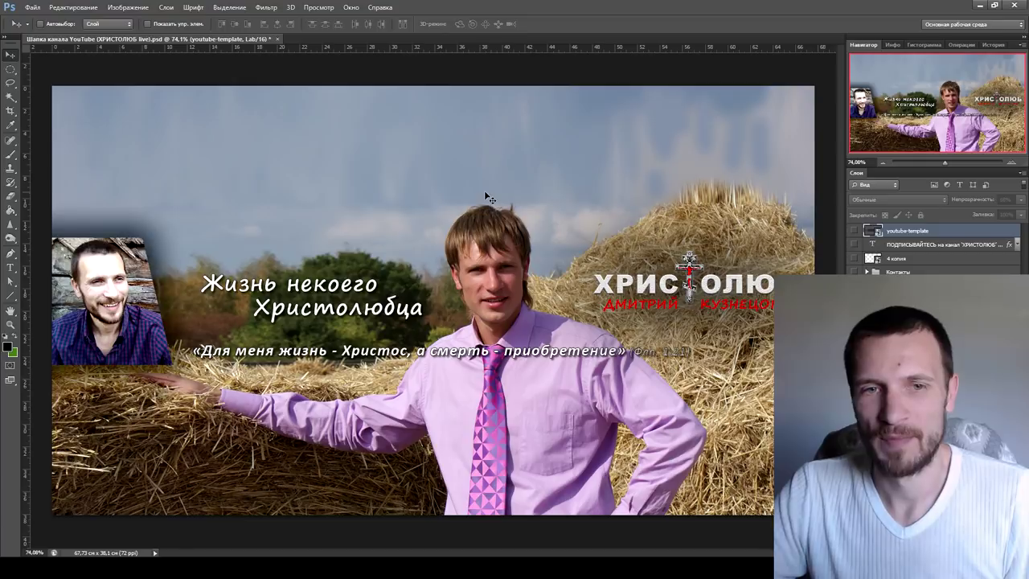
key(ctrl+z)
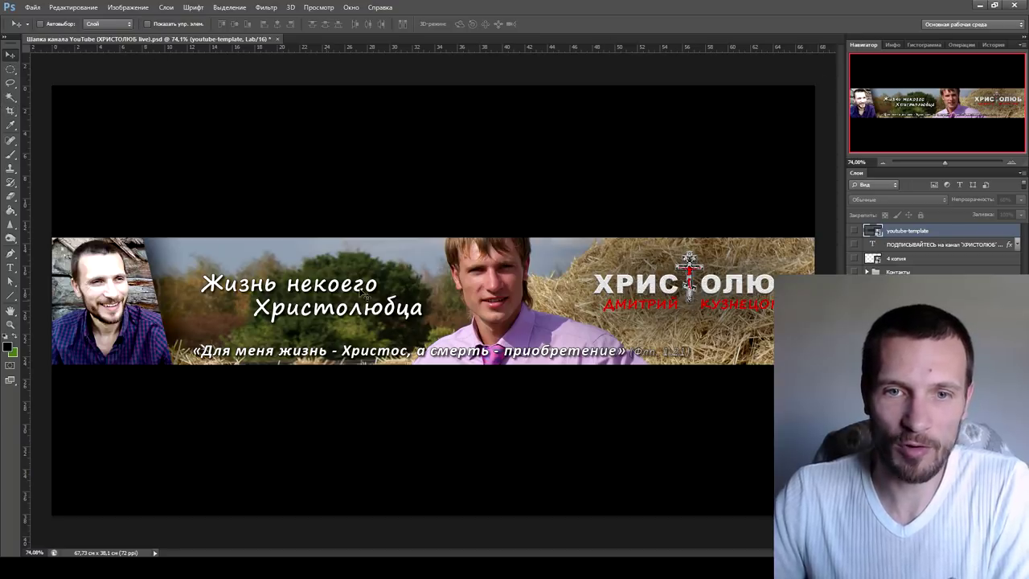
- Look at the header of the ВЗГЛЯД YouTube channel in Chrome and return to the Photoshop banner
mouse_move(706, 572)
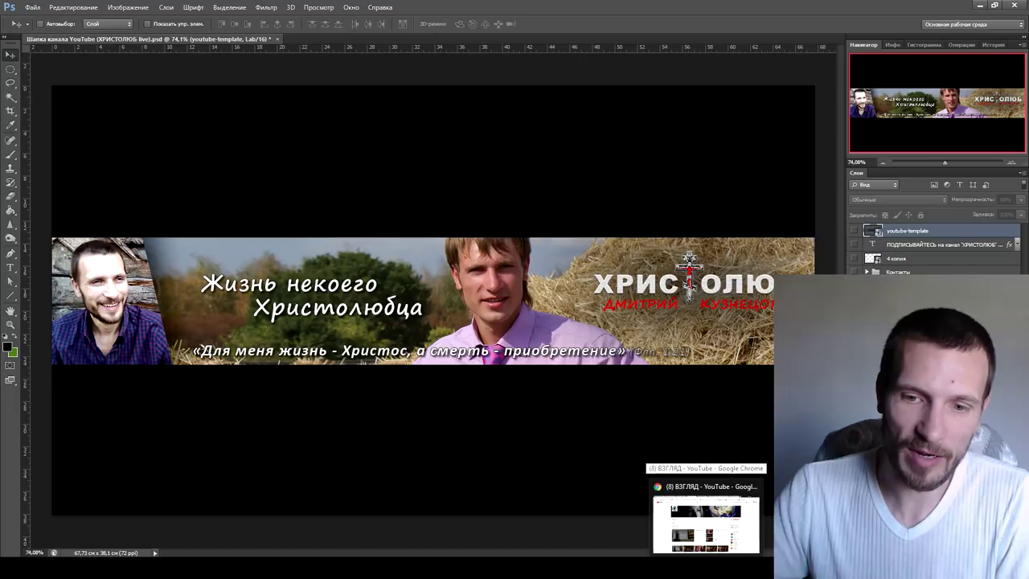
click(705, 523)
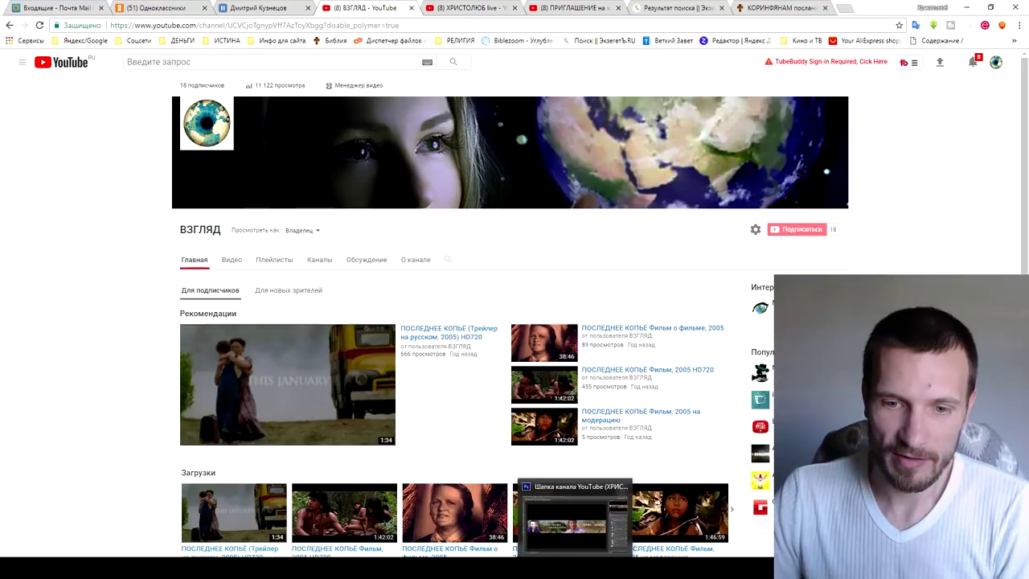
click(577, 523)
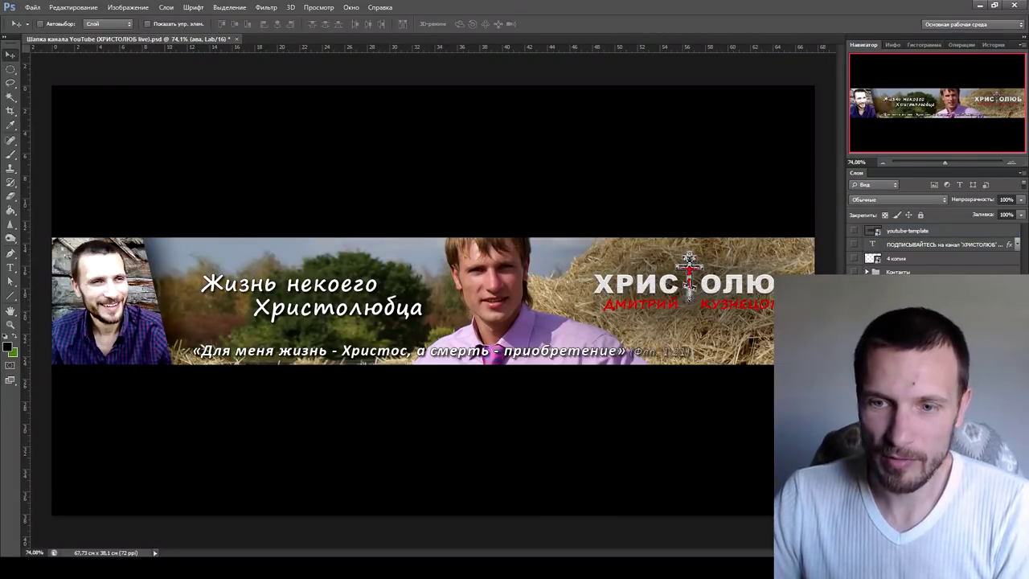
- Place the БОГОЯВЛЕНИЕ painting from the Q-Dir folder into the banner, scaled to about 49% over the strip's right part
key(alt+Tab)
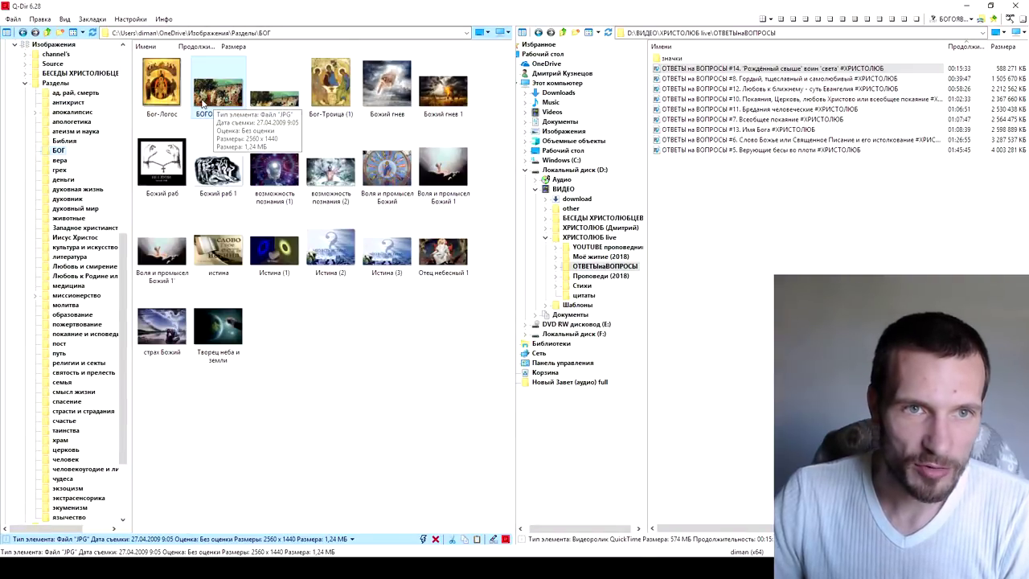
drag(270, 201, 459, 423)
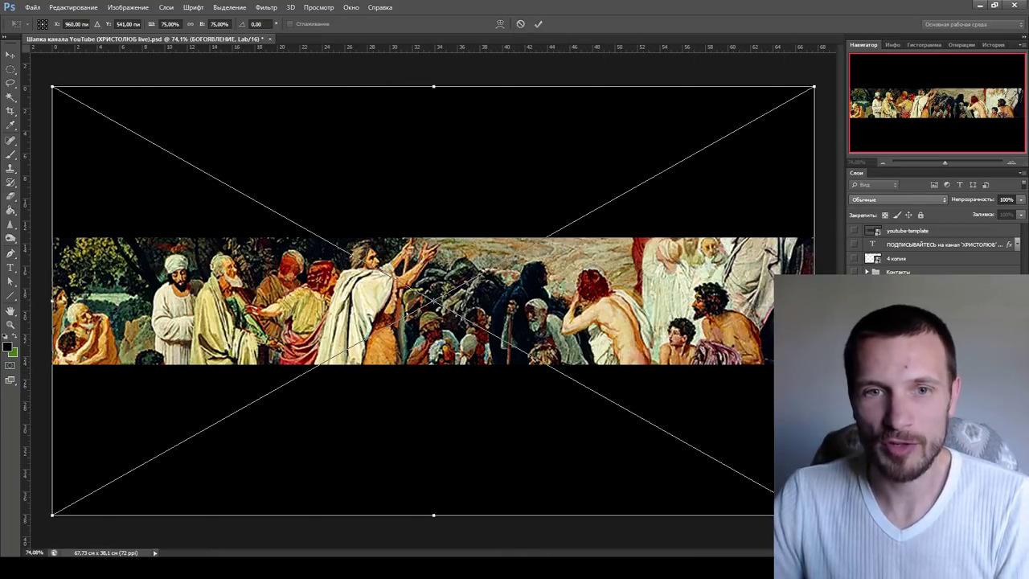
drag(664, 252, 660, 325)
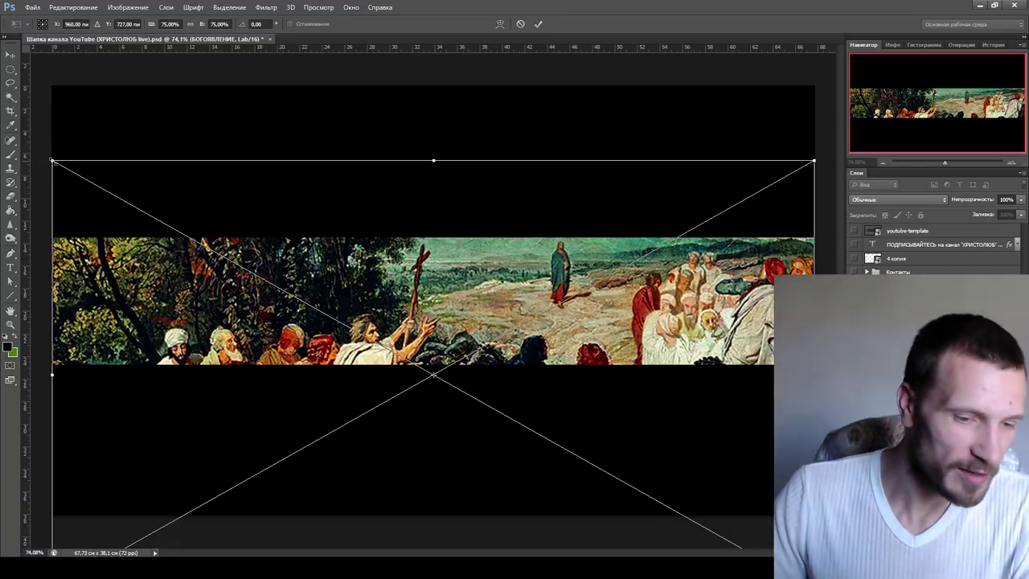
drag(52, 160, 318, 308)
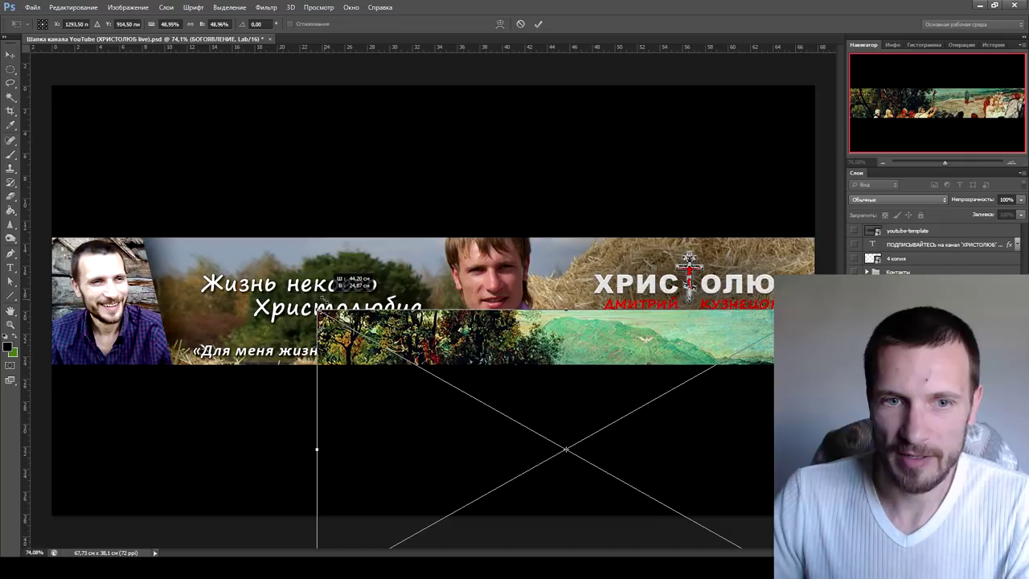
drag(468, 344, 481, 230)
key(Return)
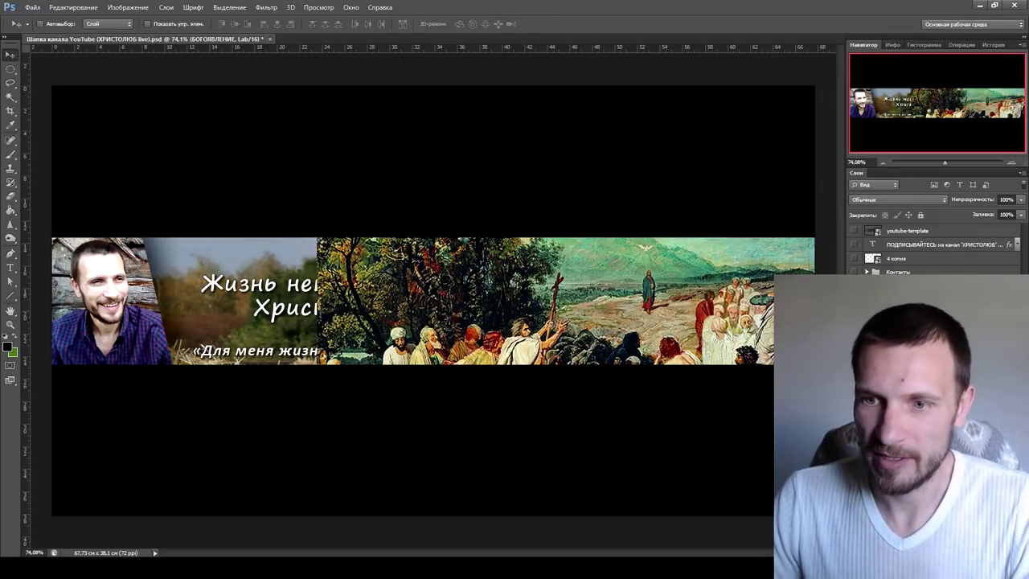
- Stretch a narrow rectangular selection of the painting's left edge out to the banner's left edge and clear the selection
right_click(728, 273)
click(794, 265)
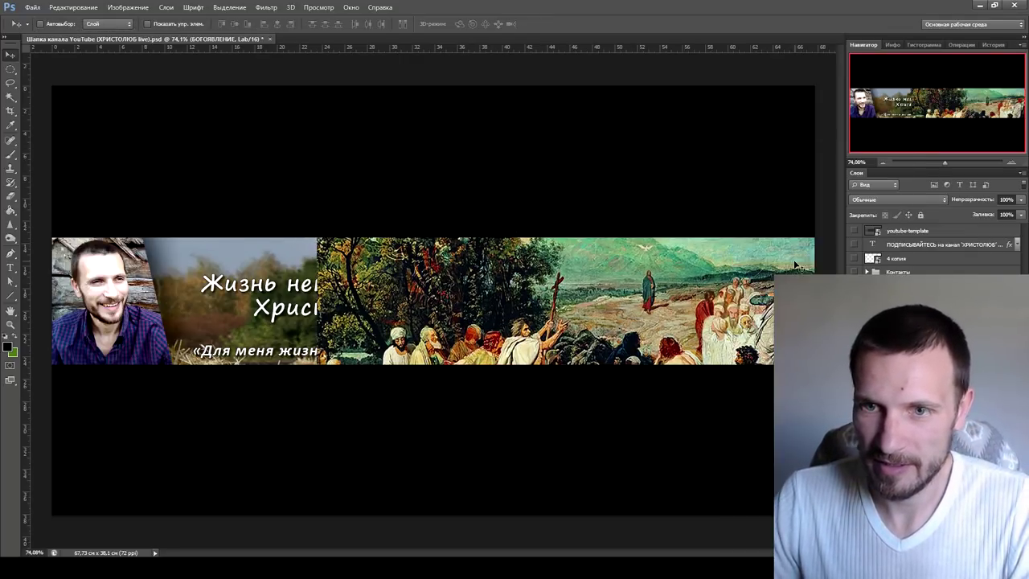
click(10, 69)
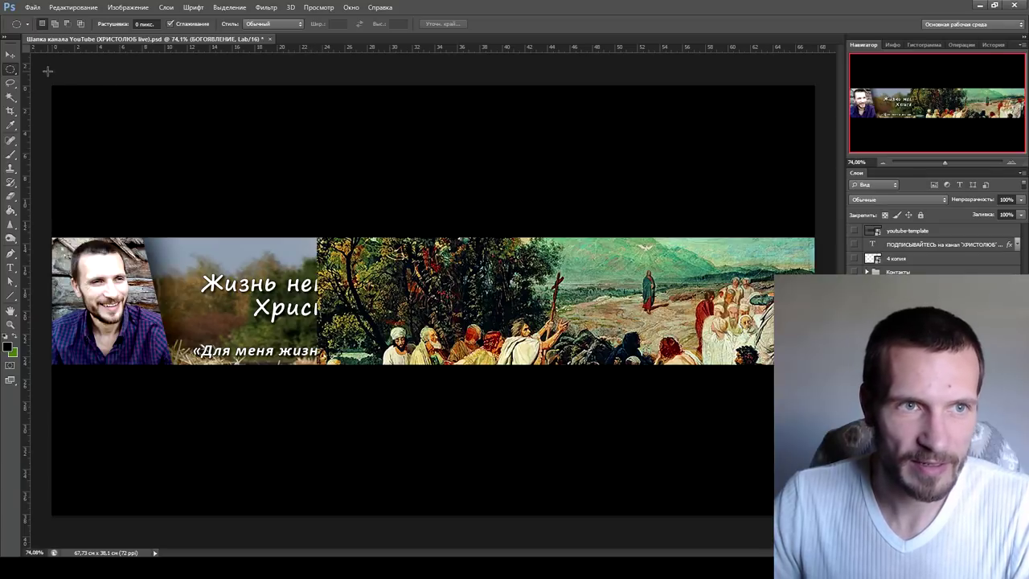
drag(15, 73, 53, 72)
drag(317, 229, 380, 396)
right_click(338, 299)
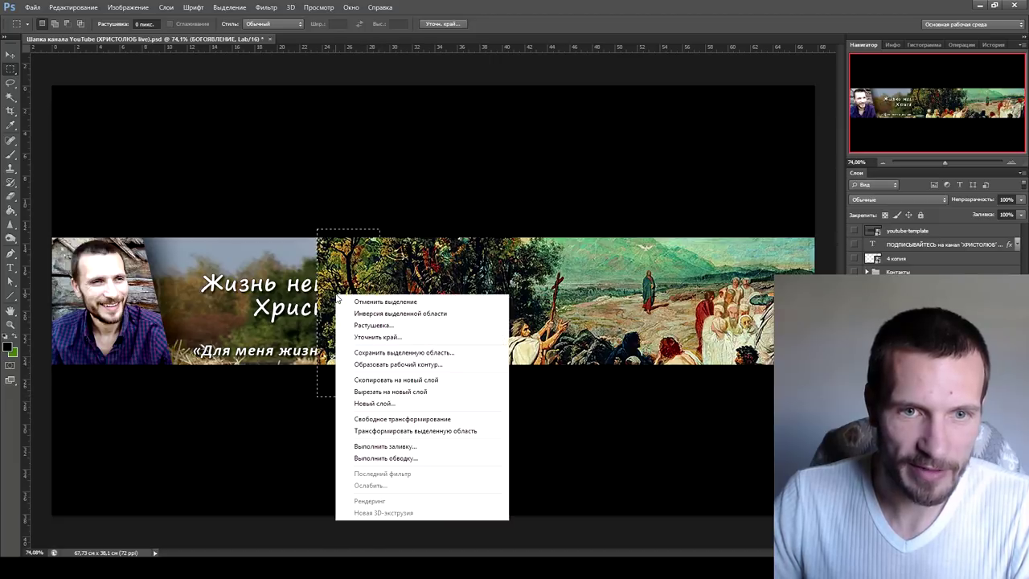
click(402, 419)
drag(316, 313, 46, 313)
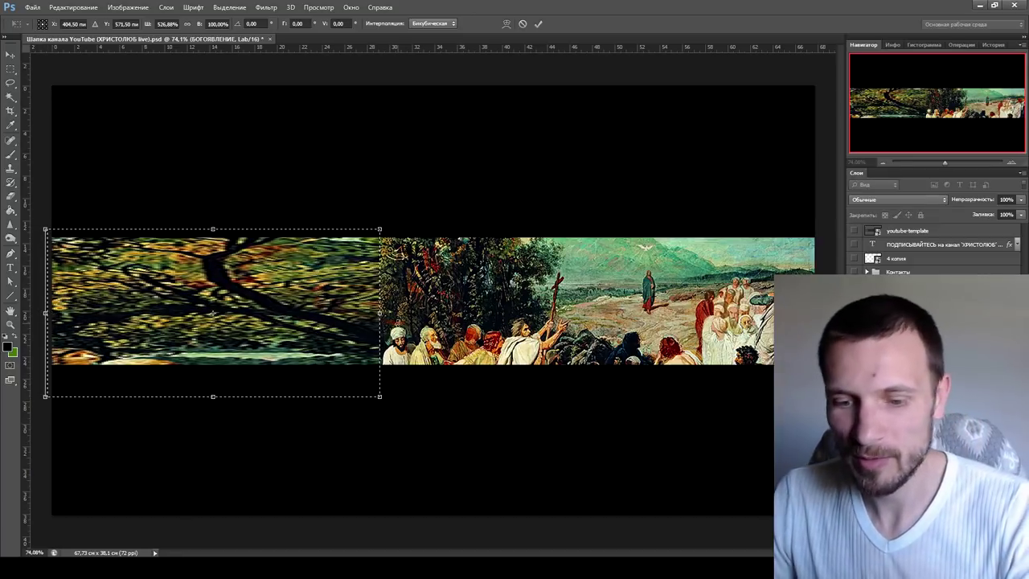
key(Return)
key(ctrl+d)
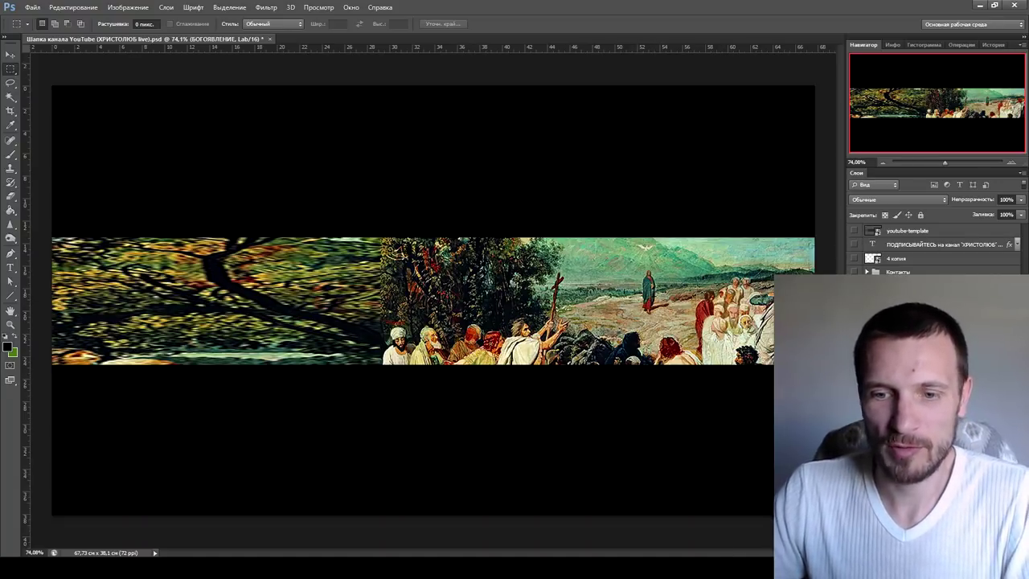
- Open the banner in Save for Web and set the exported image size to 2560 × 1440 pixels
click(33, 7)
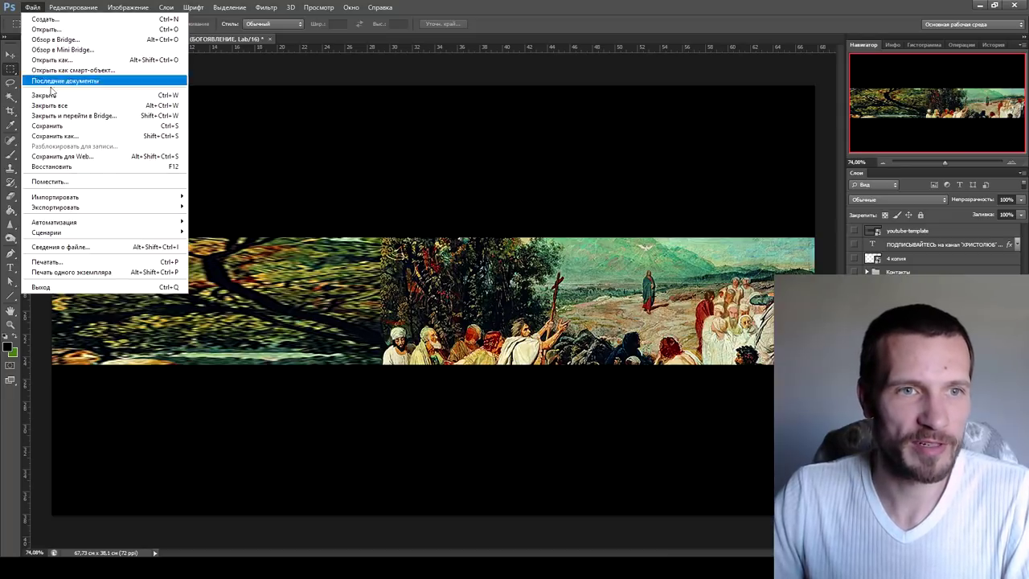
click(58, 156)
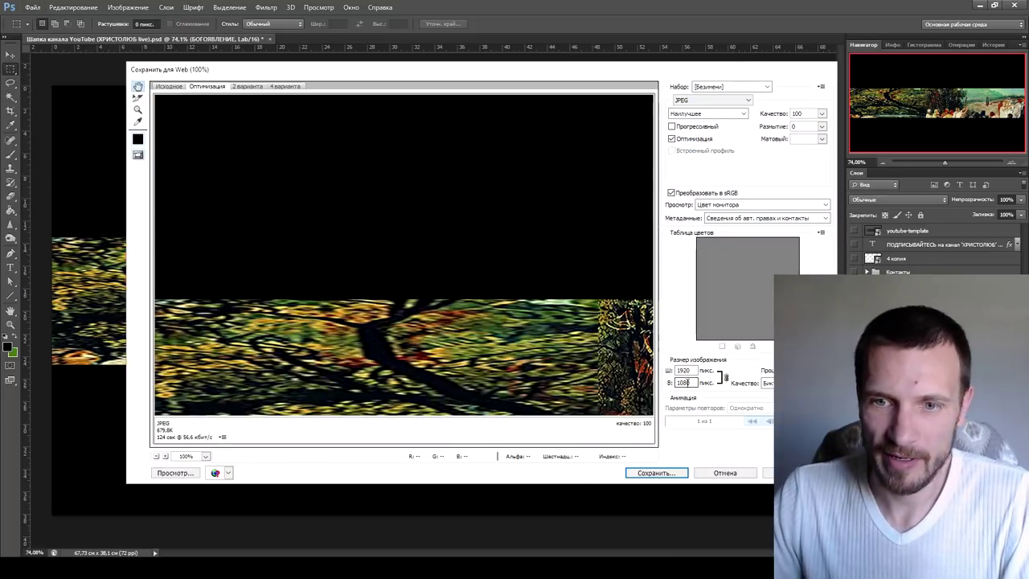
double_click(684, 382)
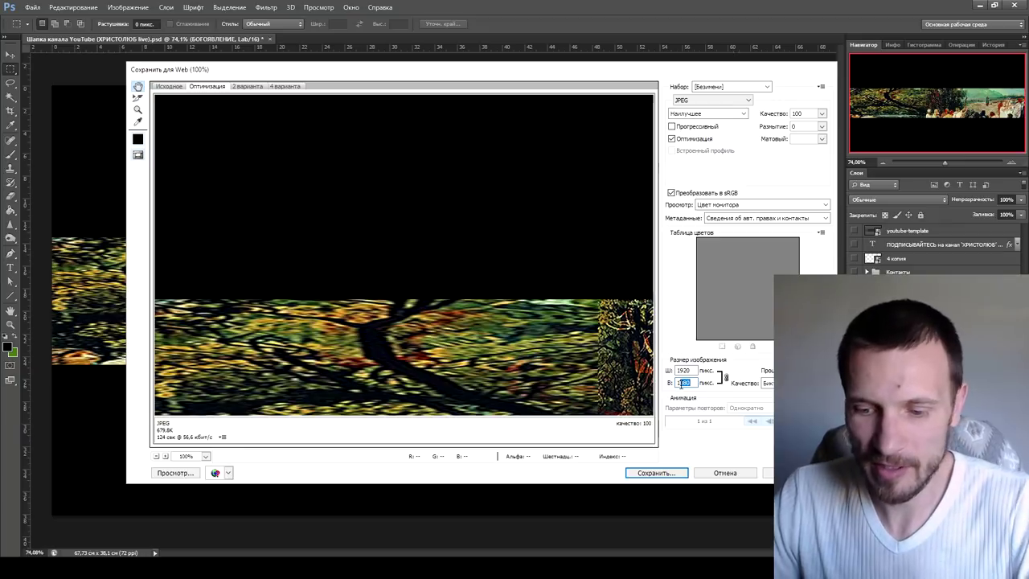
text(1440)
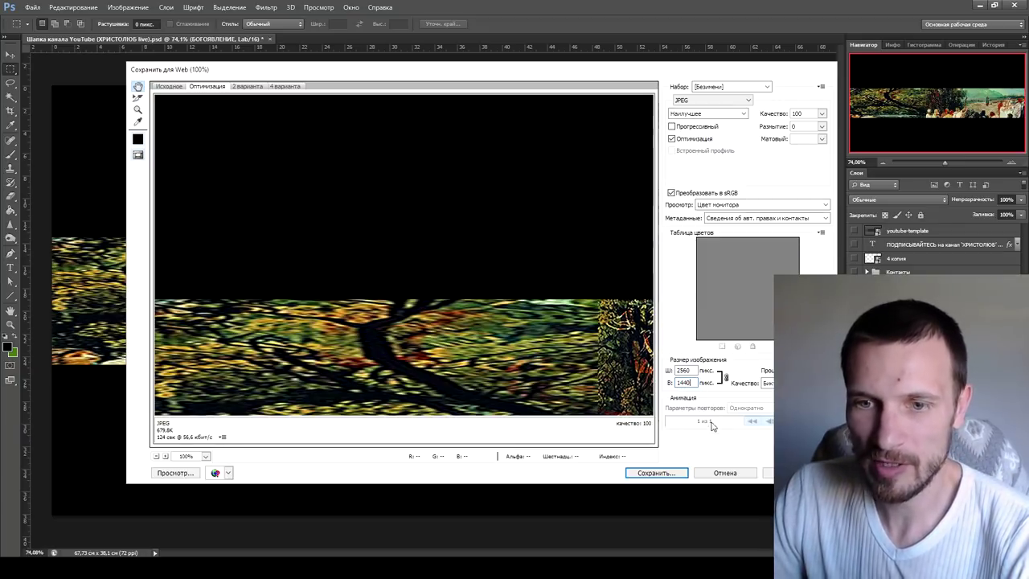
- Save the optimized 2560 × 1440 banner image to the desktop under the file name 1
click(675, 475)
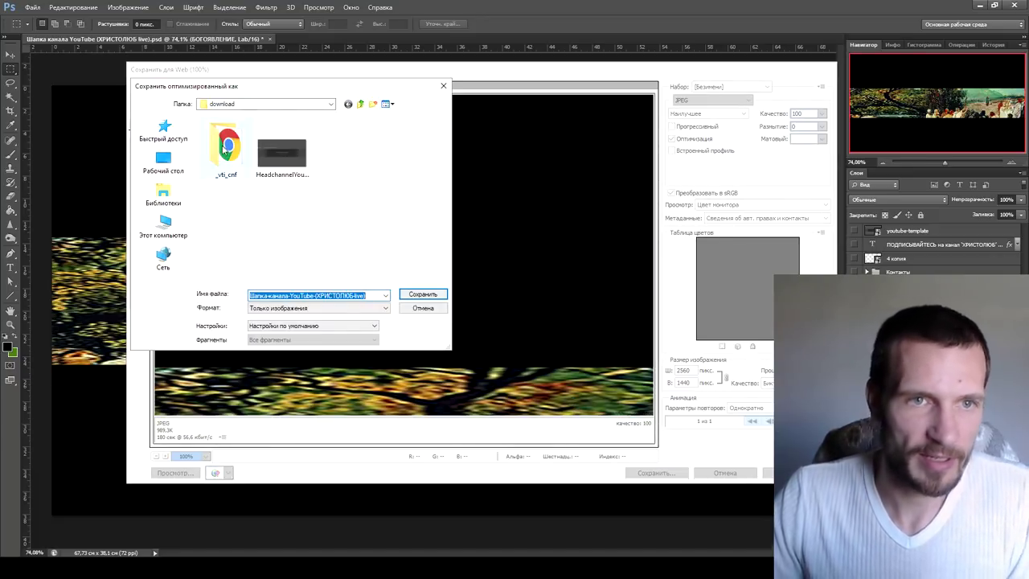
click(164, 164)
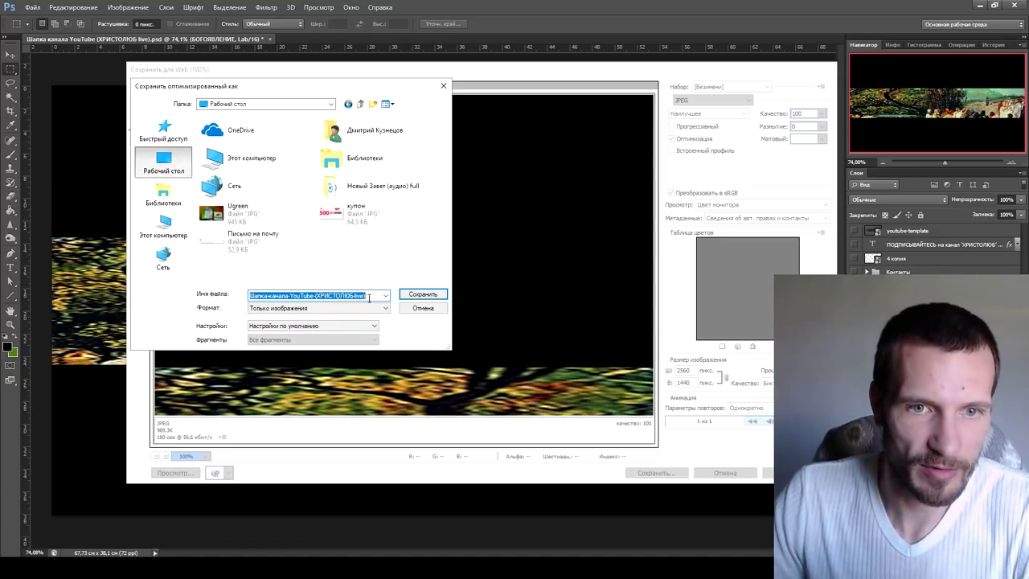
text(1)
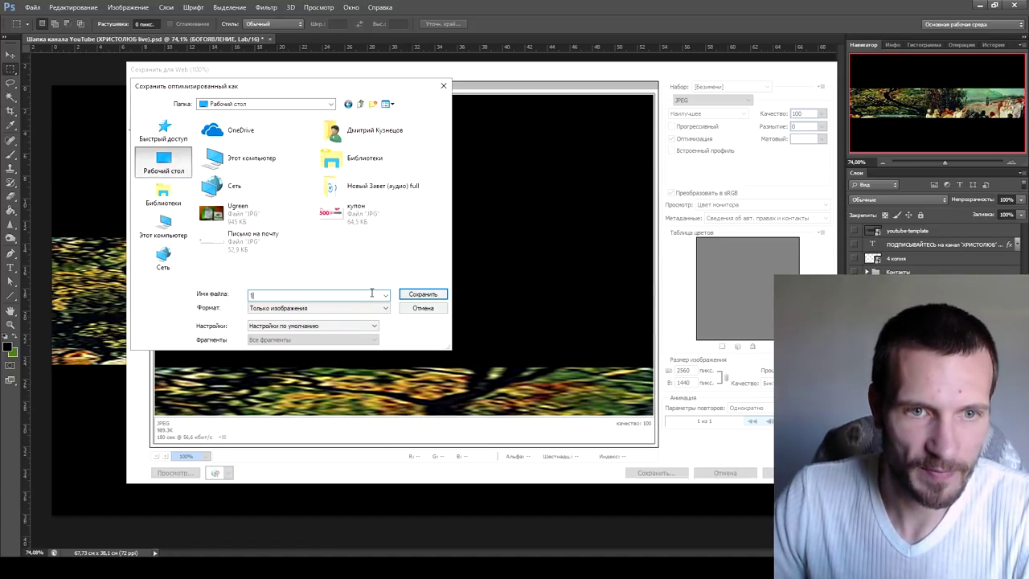
click(418, 296)
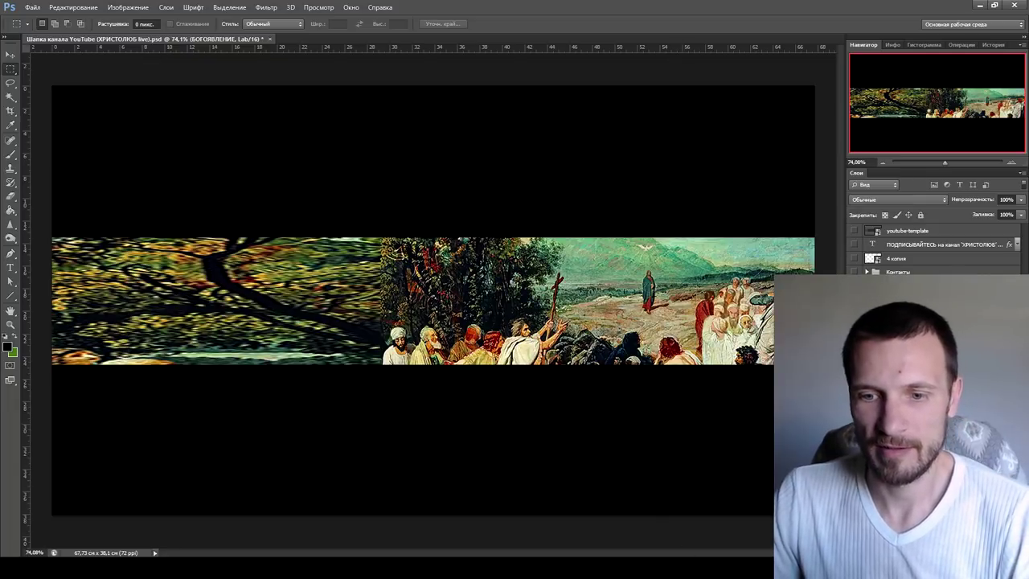
- Switch to Chrome and set the exported image 1 from the desktop as the ВЗГЛЯД channel's header art
click(696, 522)
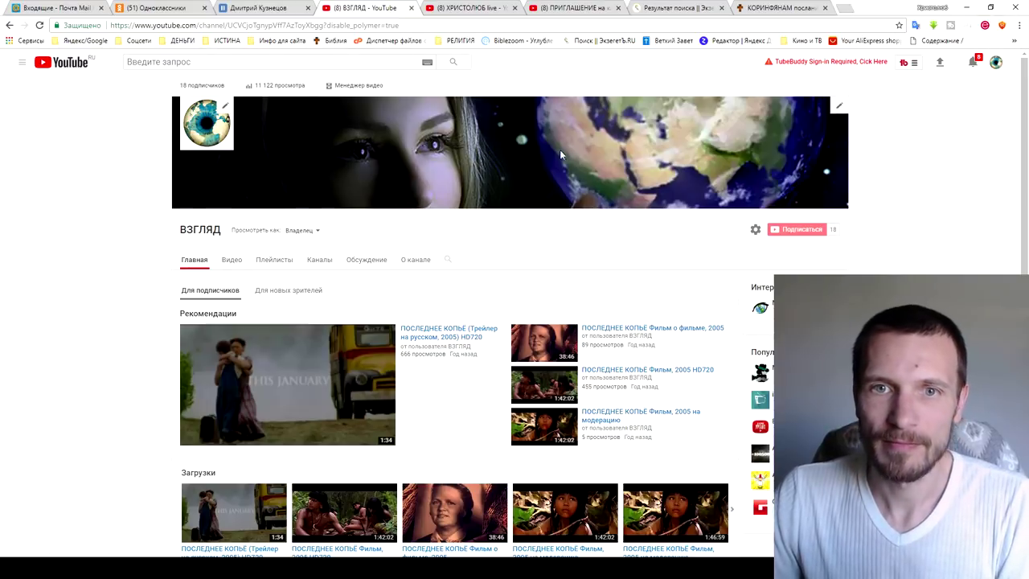
click(838, 106)
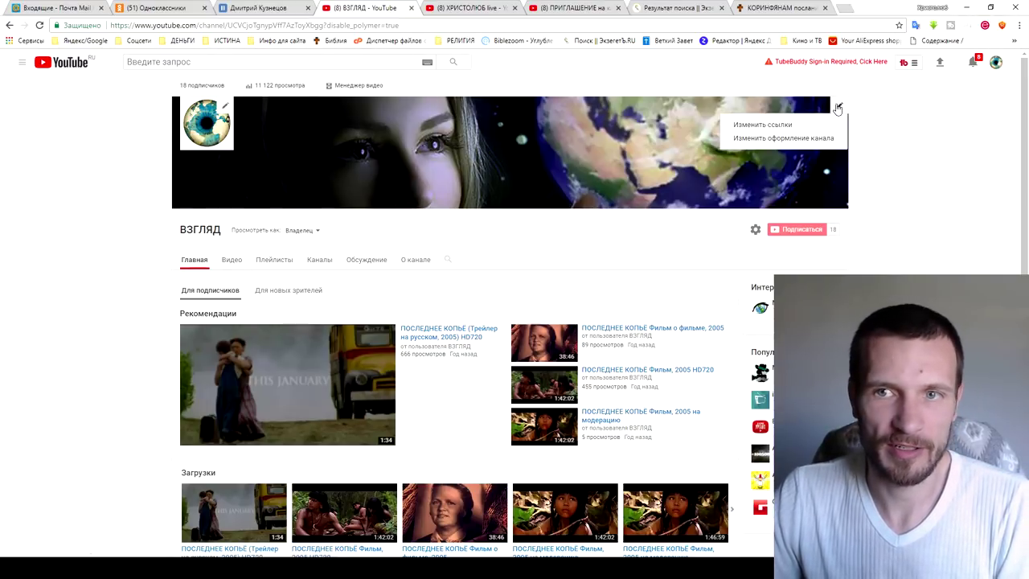
click(764, 139)
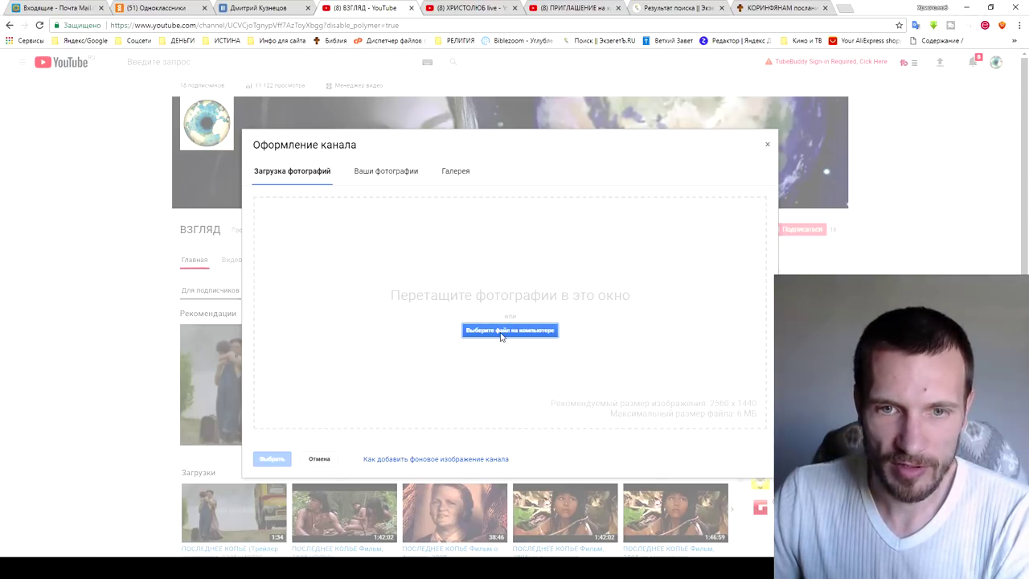
click(509, 330)
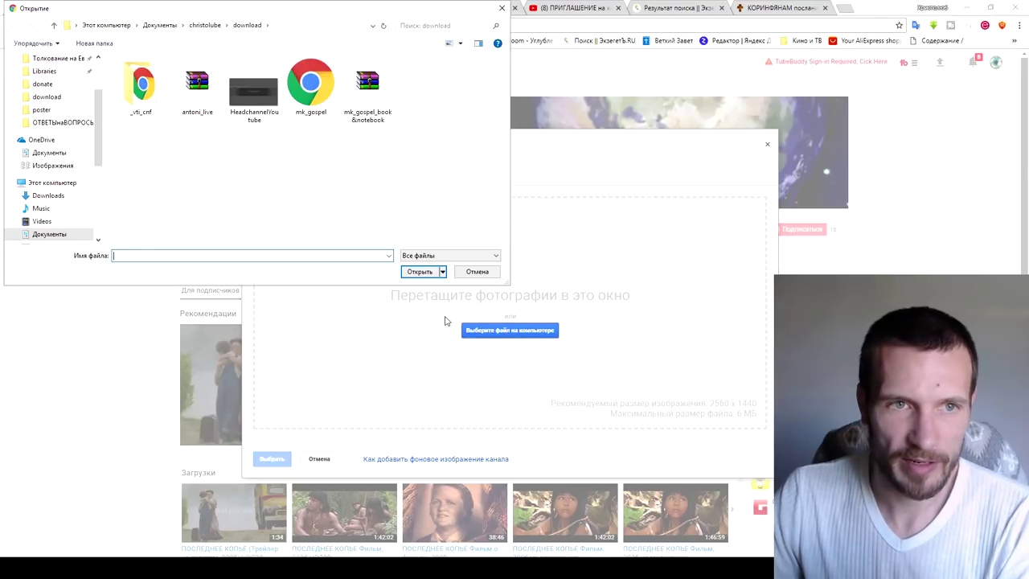
drag(101, 138, 97, 170)
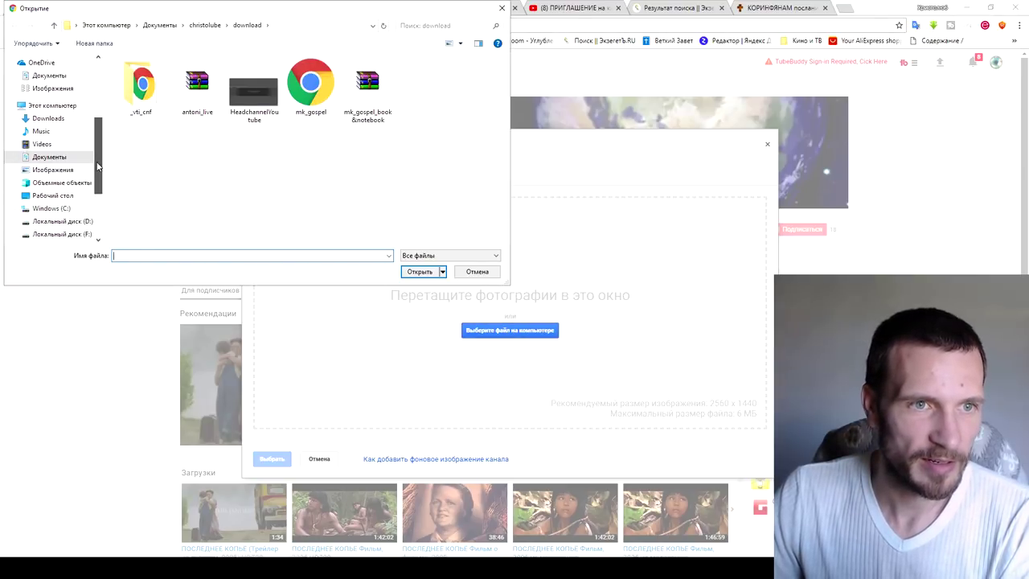
click(62, 196)
double_click(273, 98)
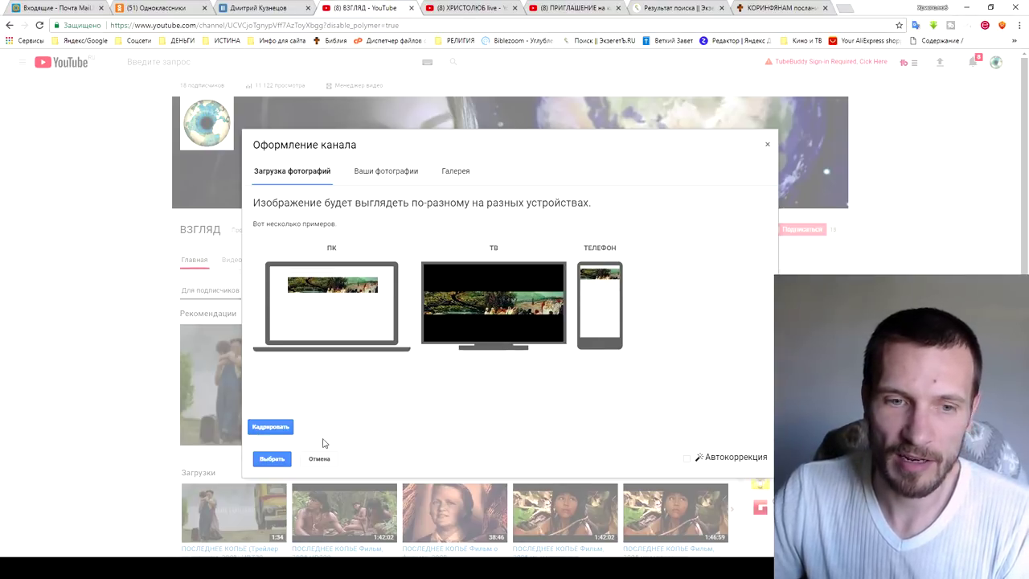
click(275, 459)
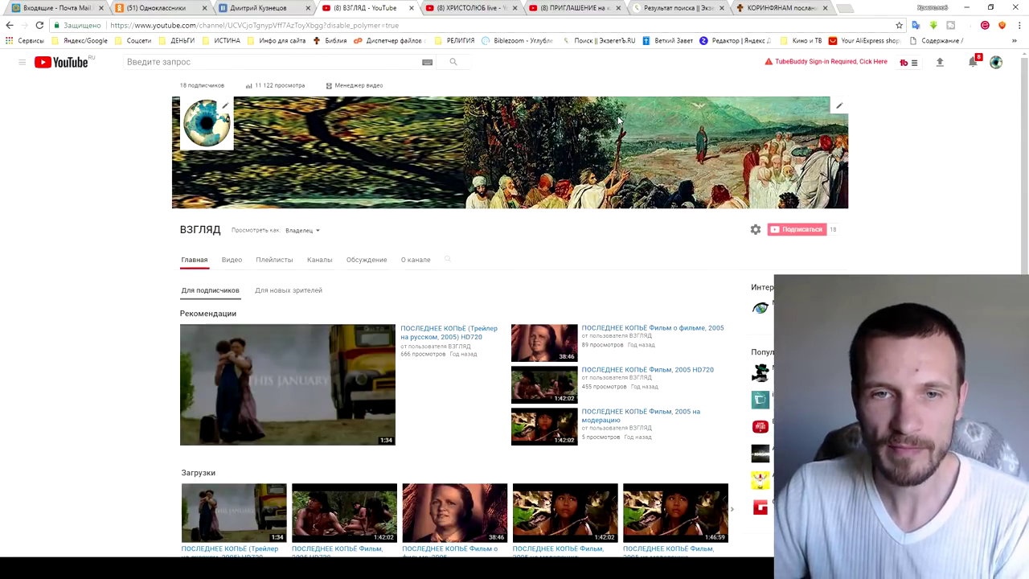
- Back in Photoshop, place the БОГОЯВЛЕНИЕ painting from Q-Dir at 75% across the strip's full width, shifted down to Y 727 px
click(572, 568)
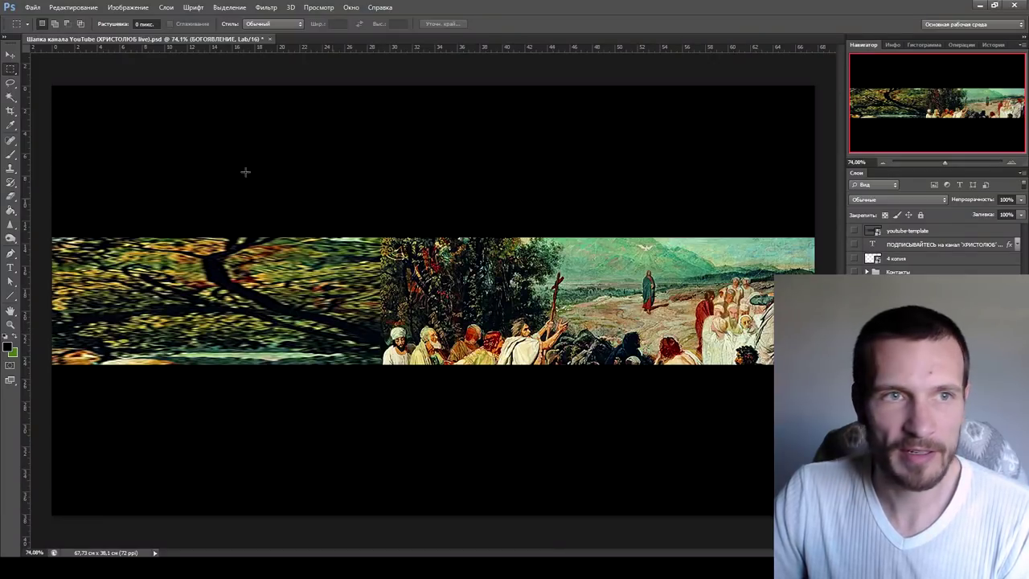
right_click(903, 244)
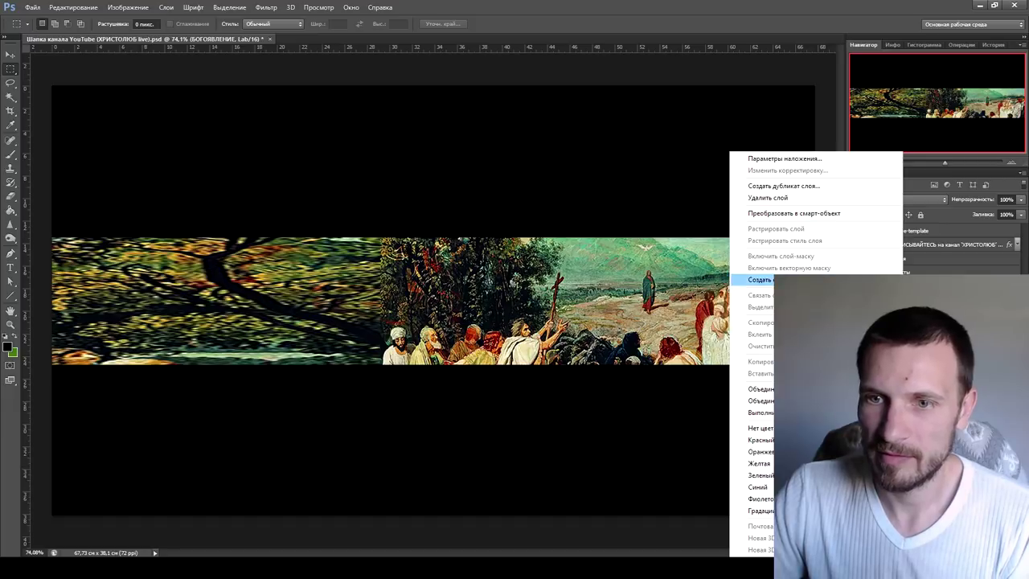
click(784, 213)
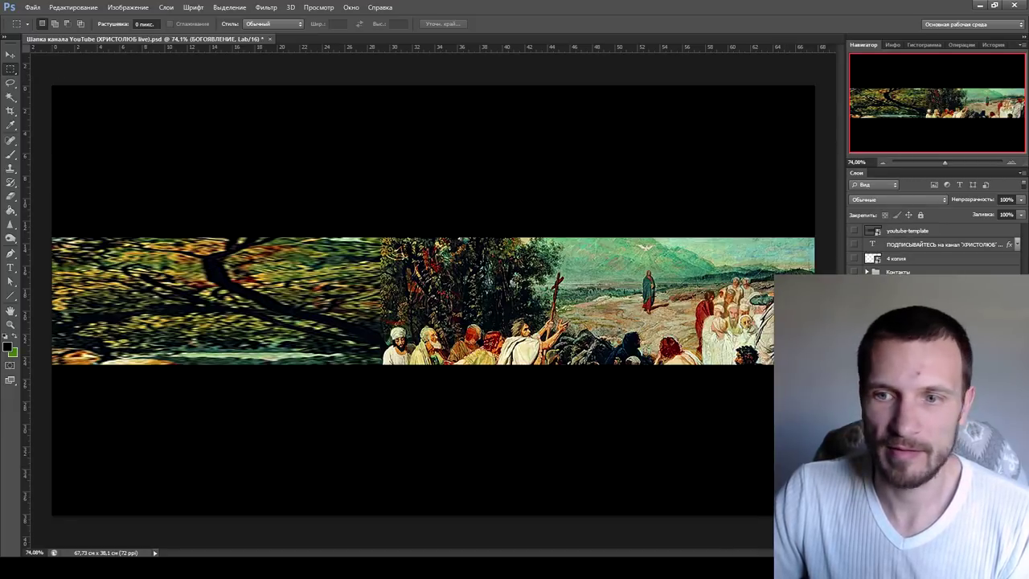
click(647, 518)
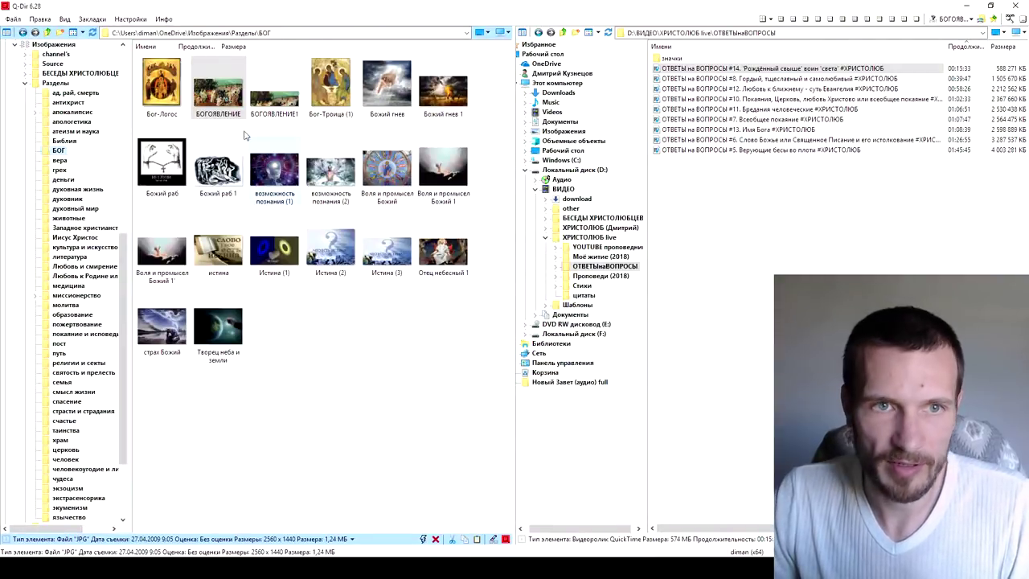
drag(560, 547, 370, 294)
drag(619, 324, 612, 404)
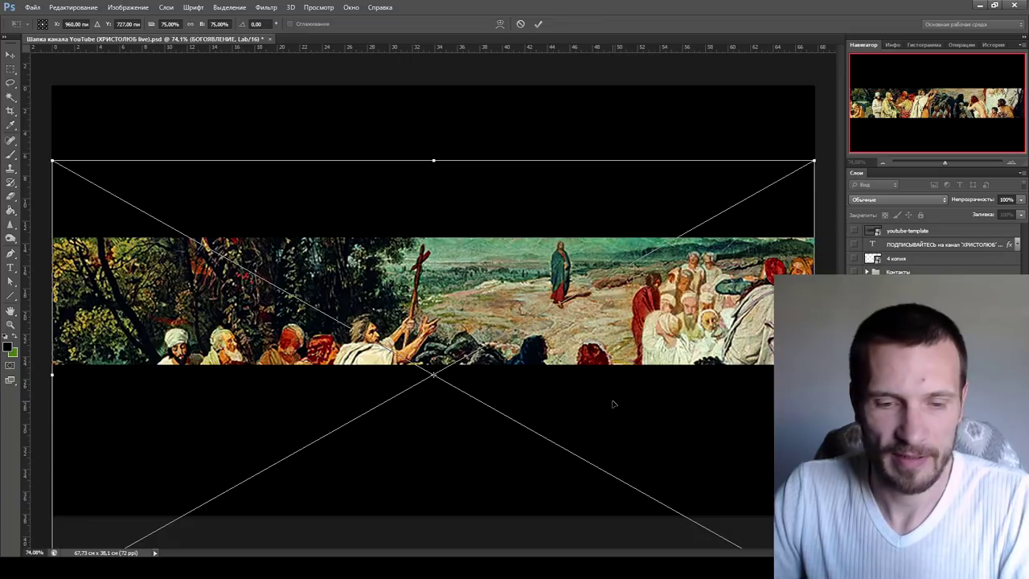
key(Return)
- Export the banner with Save for Web as a 2560 × 1440 pixel JPEG, saved under the file name 1
click(32, 7)
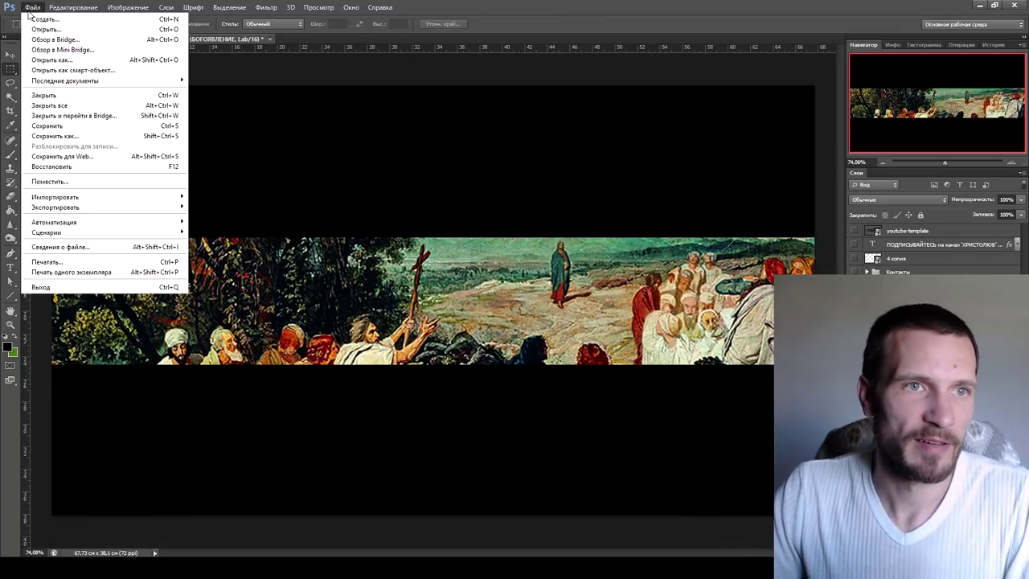
click(79, 158)
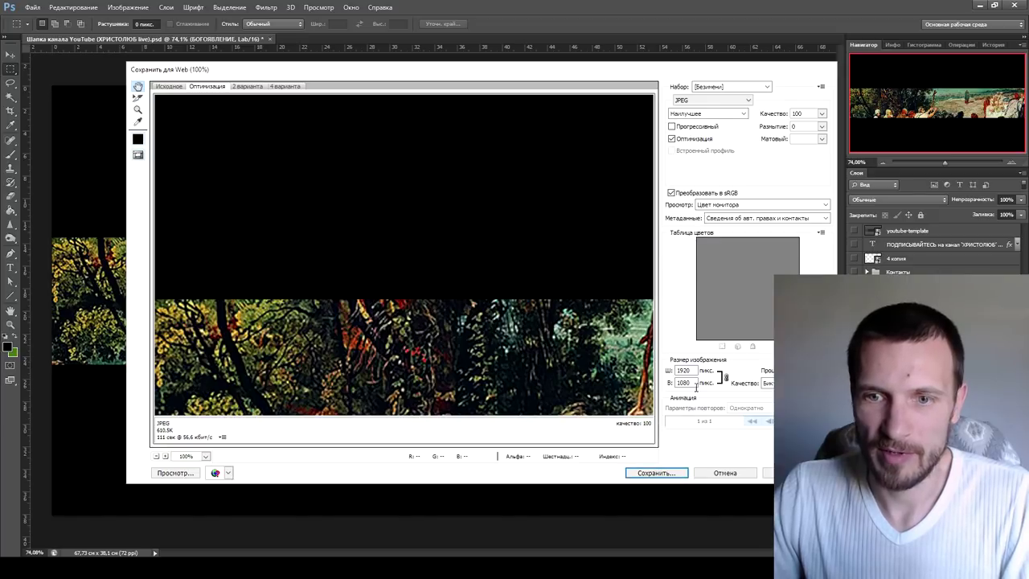
double_click(681, 383)
text(1440)
click(661, 472)
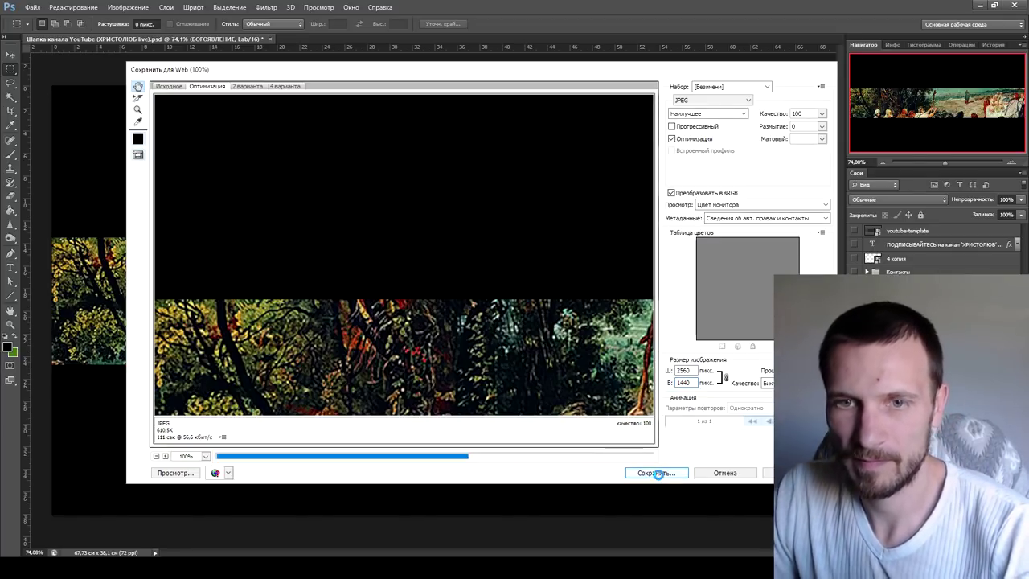
text(1)
click(423, 294)
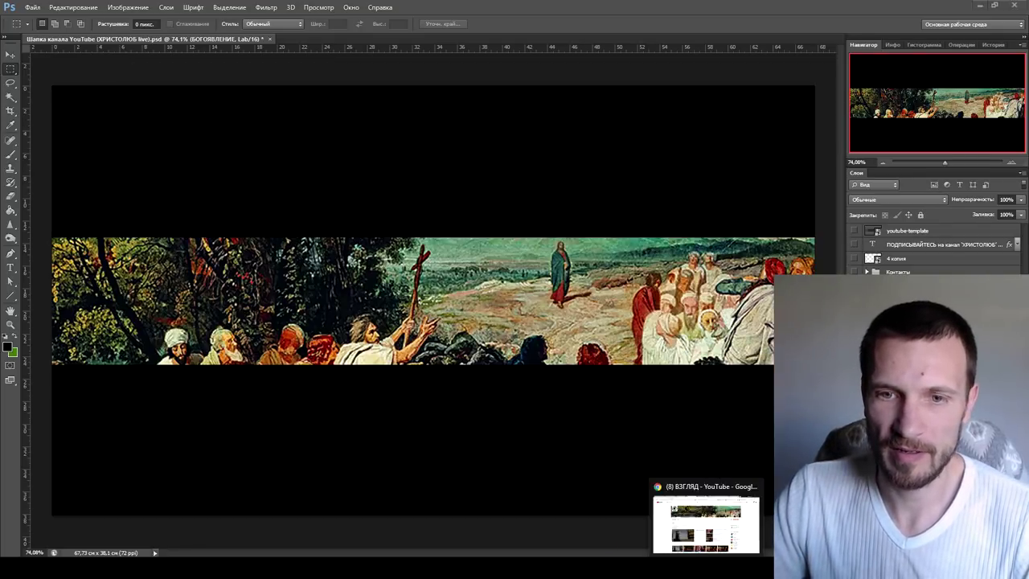
- Replace the ВЗГЛЯД channel art in Chrome with the re-exported desktop image, hiding the Захват экрана source in OBS during the upload
click(699, 514)
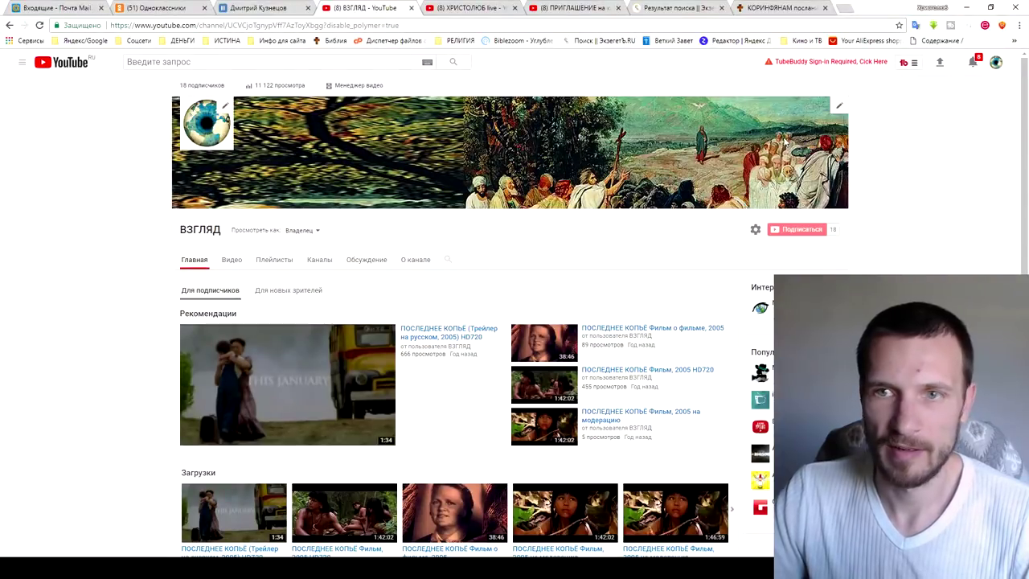
click(838, 106)
click(800, 139)
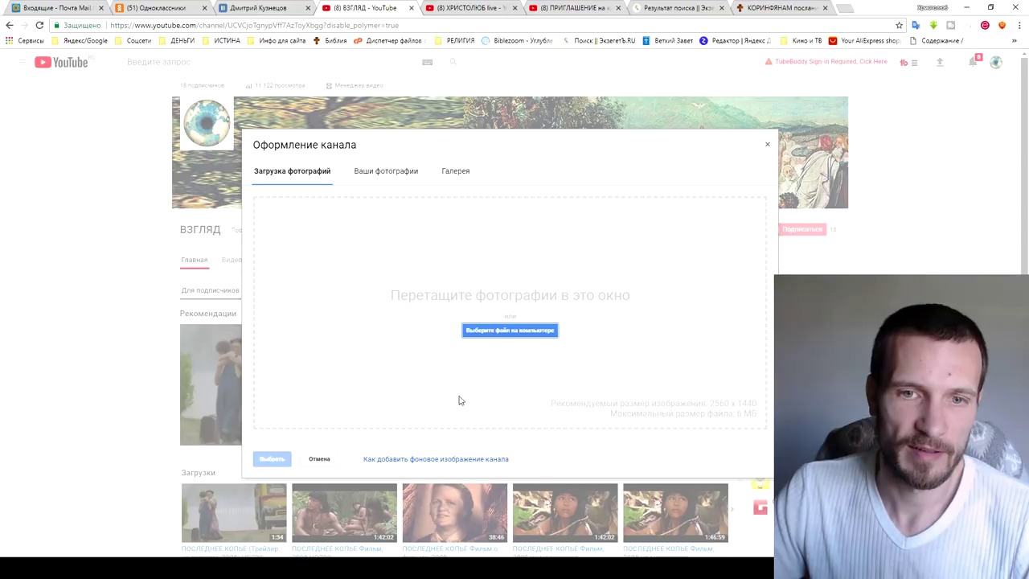
click(490, 331)
double_click(333, 90)
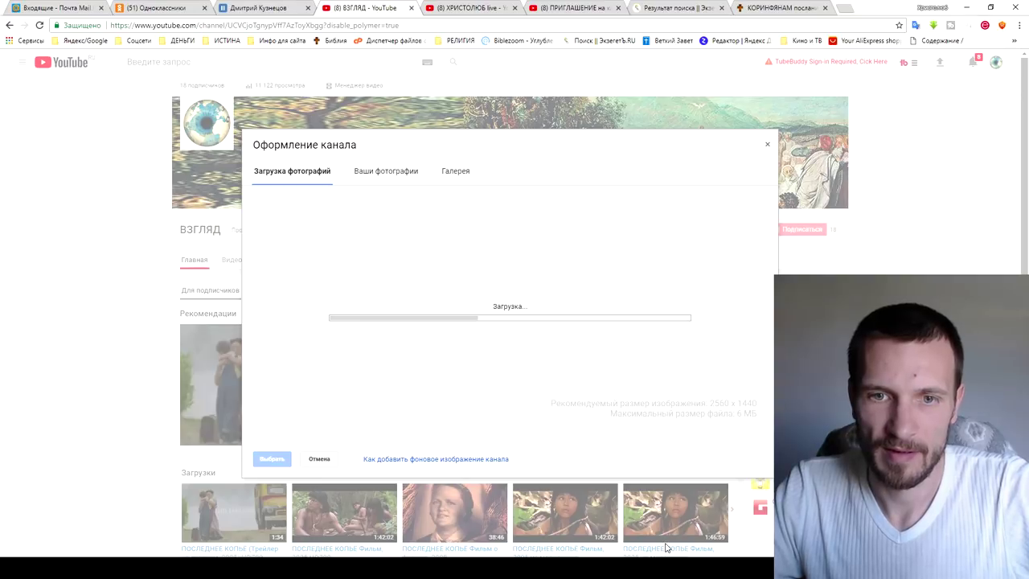
mouse_move(671, 562)
click(676, 515)
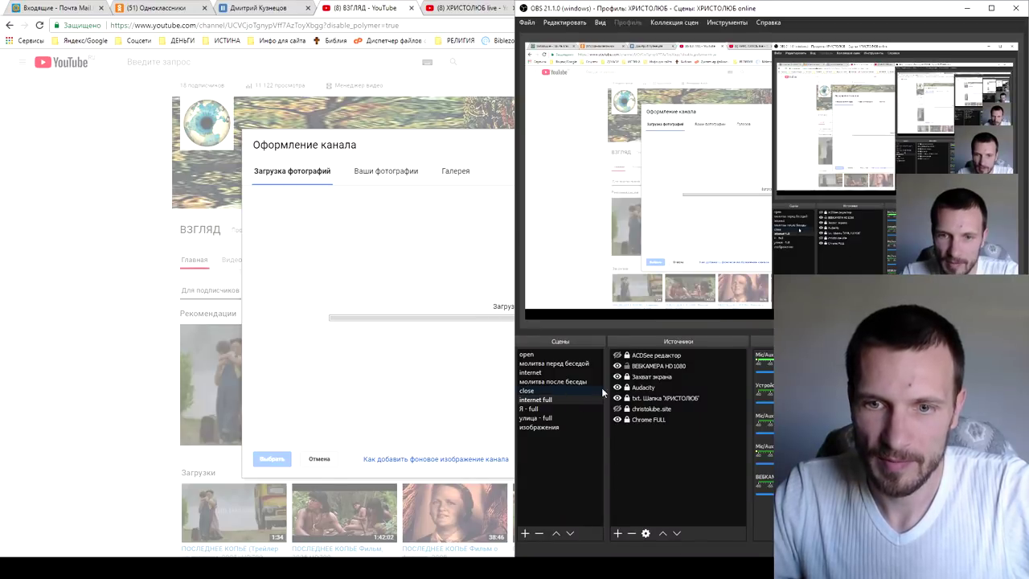
click(618, 376)
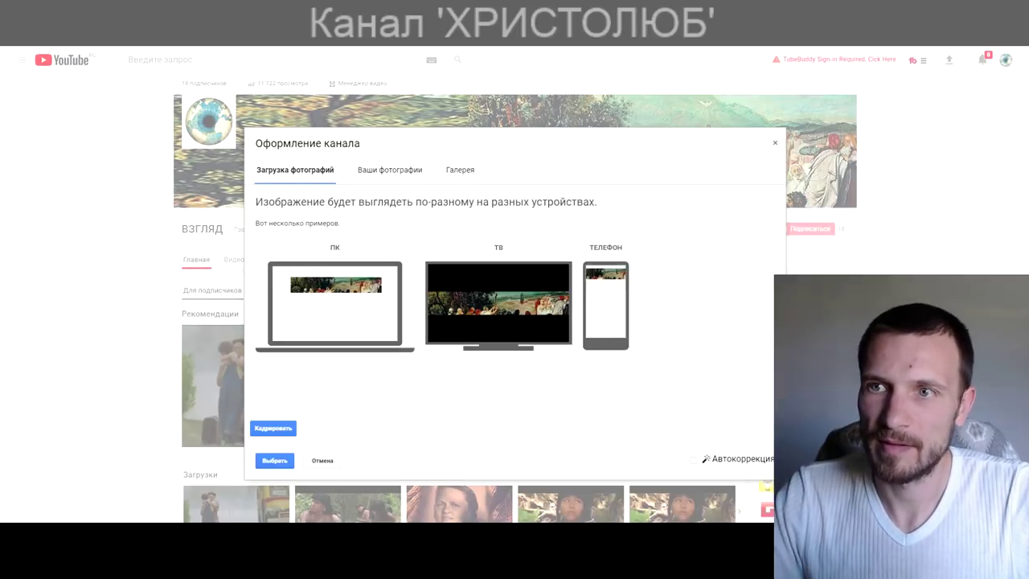
click(275, 461)
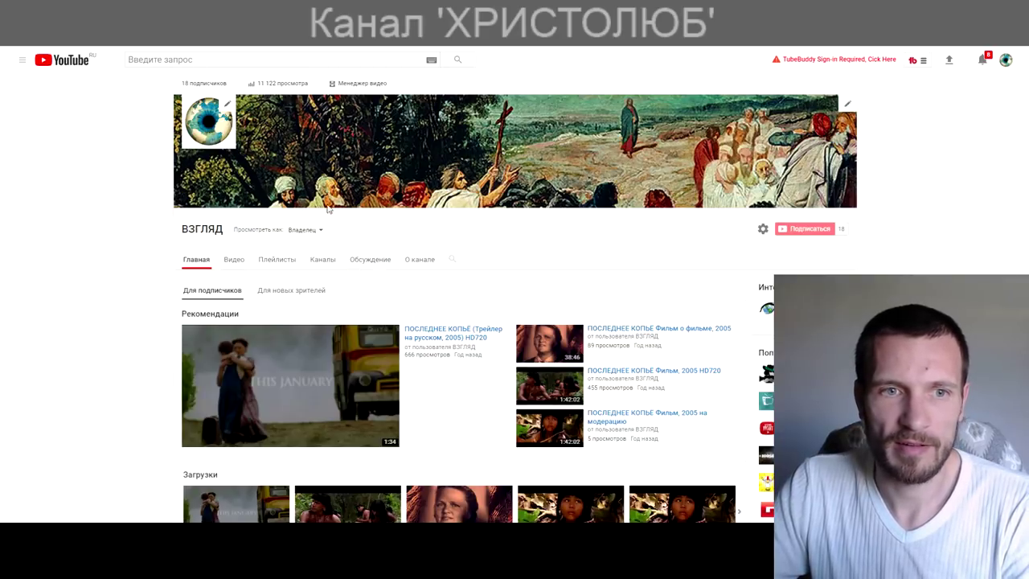
- Replace the description on the channel's О канале page with the copied author introduction and channel links, and save it
click(424, 265)
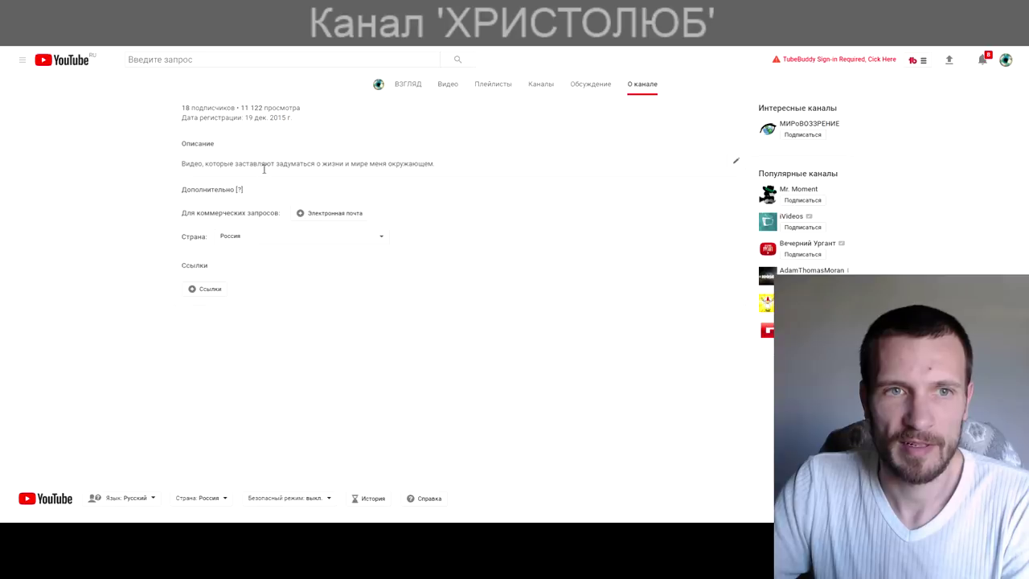
click(269, 210)
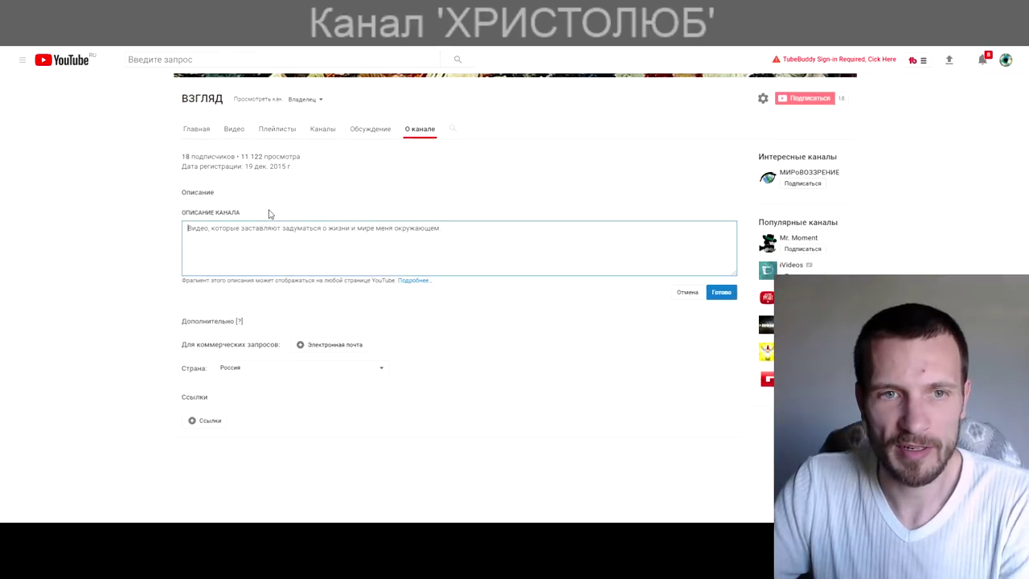
drag(475, 235, 186, 228)
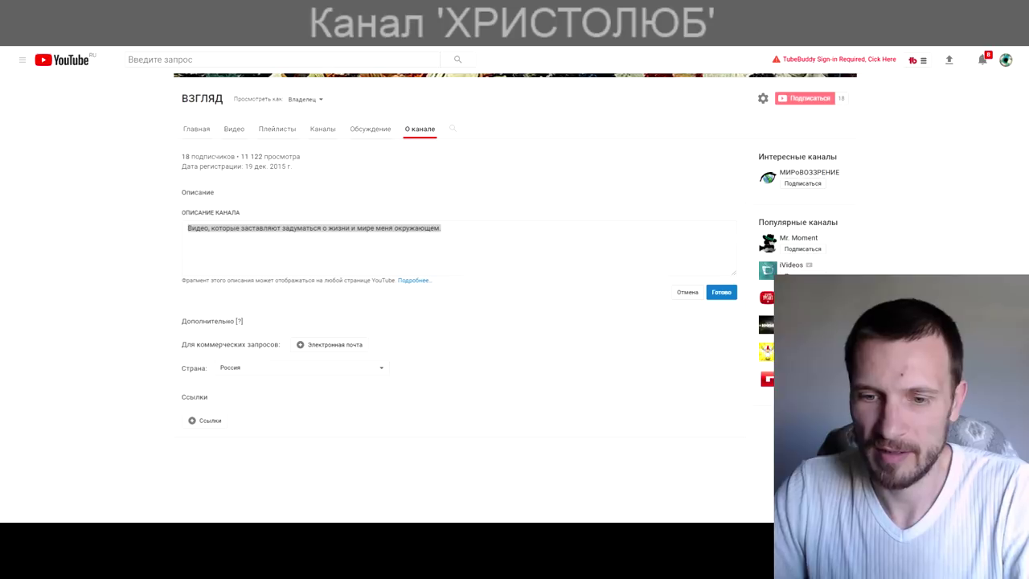
key(alt+Tab)
click(471, 241)
drag(481, 237, 227, 232)
key(ctrl+v)
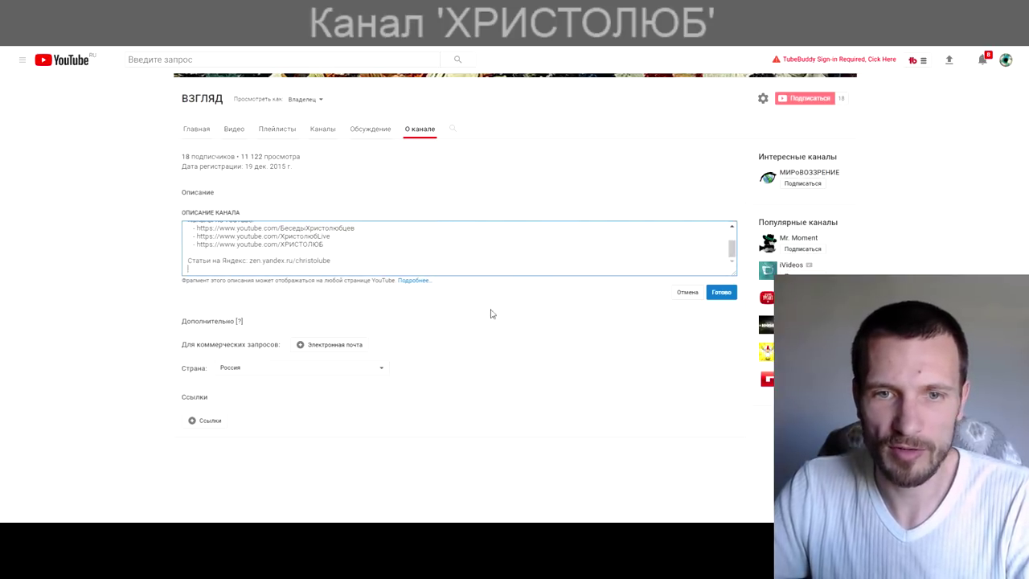
click(721, 294)
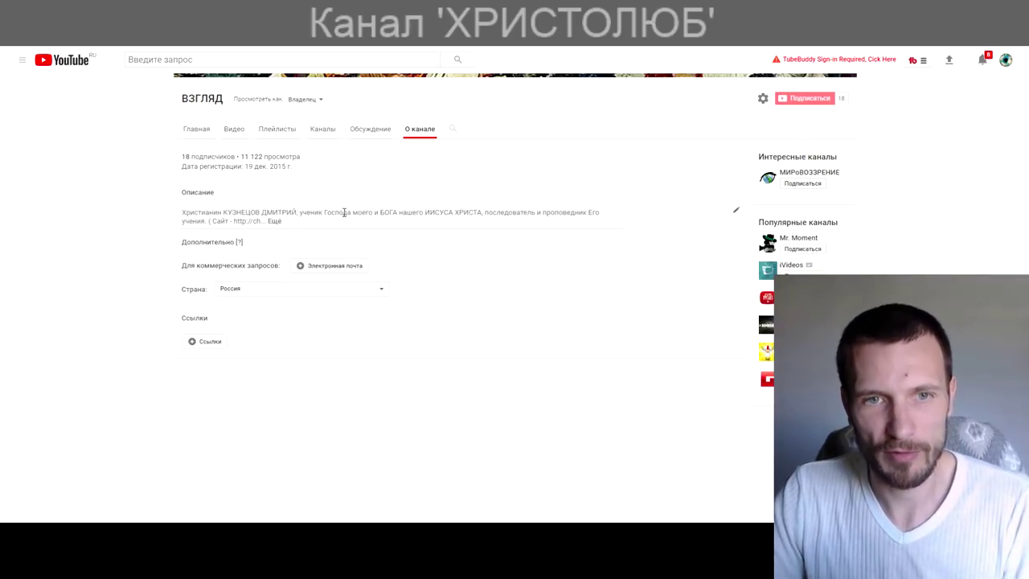
- Add the contact e-mail address for commercial requests to the channel's additional information
click(324, 268)
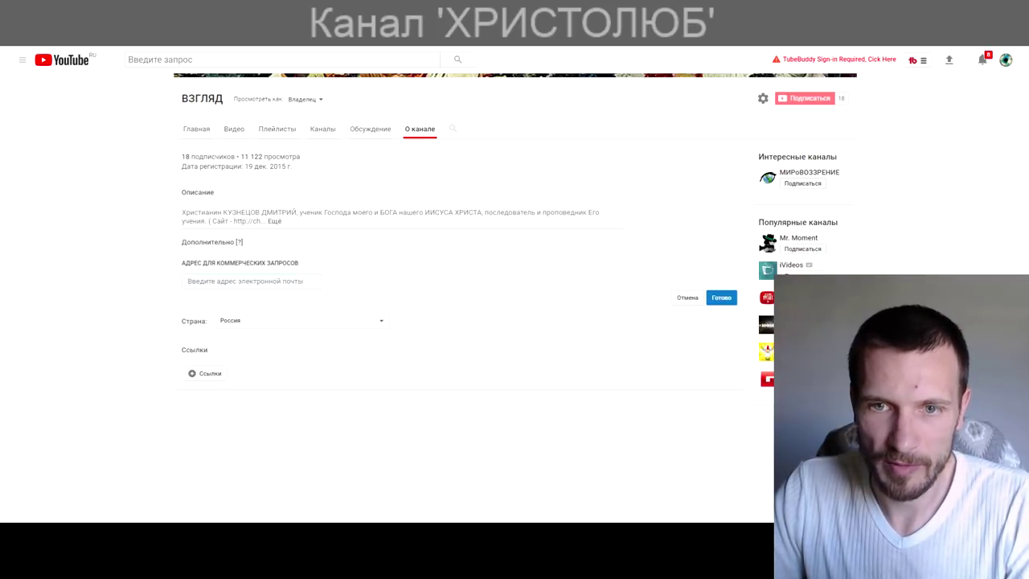
click(251, 280)
key(ctrl+v)
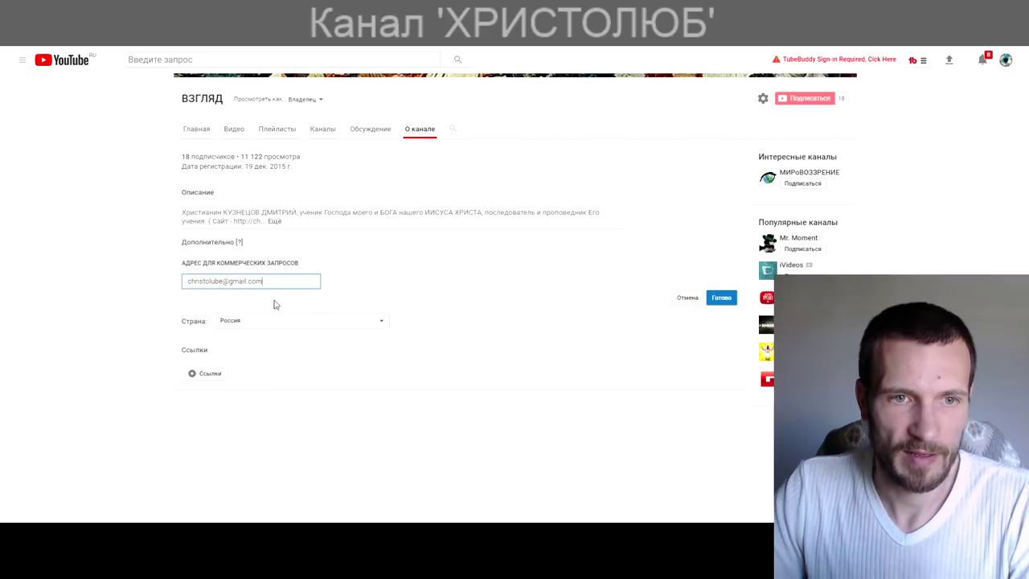